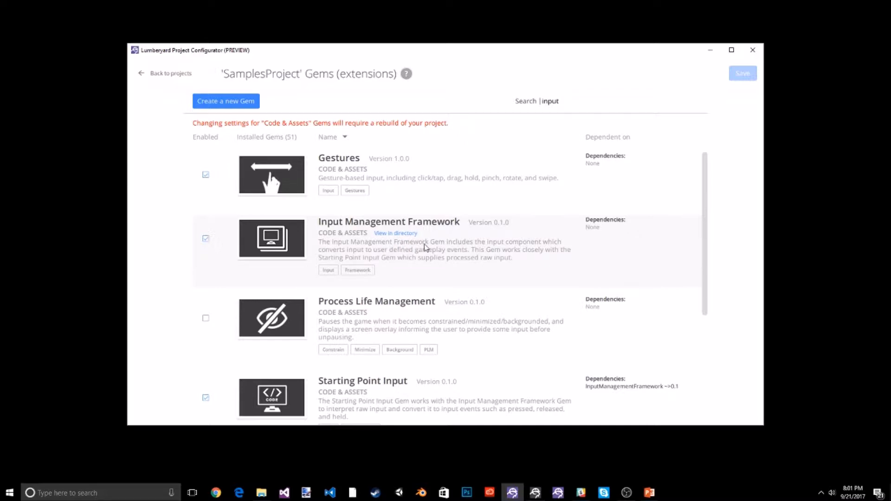
# Step: Check which input-related Gems are enabled for SamplesProject
pyautogui.scroll(-1, 427, 249)
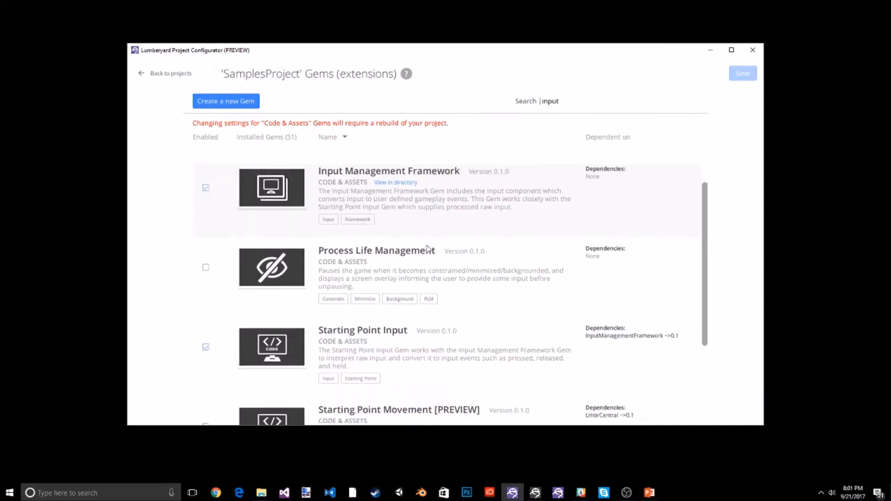
pyautogui.scroll(-1, 457, 281)
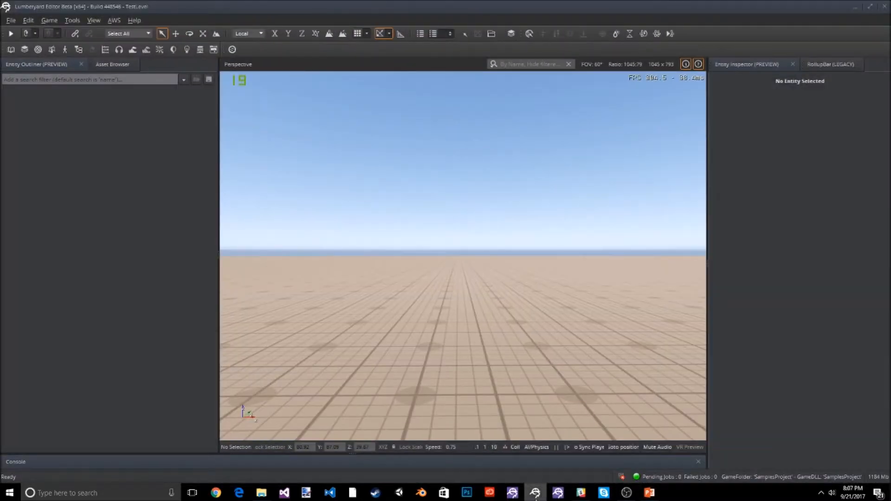
# Step: Create a new entity on the terrain near the middle of the view and name it castleguard_parent
pyautogui.rightClick(443, 281)
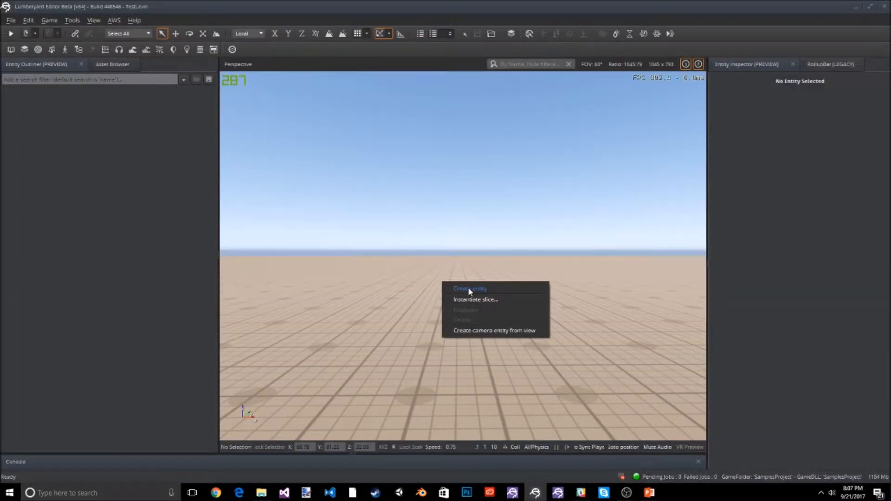
pyautogui.click(468, 289)
pyautogui.click(780, 95)
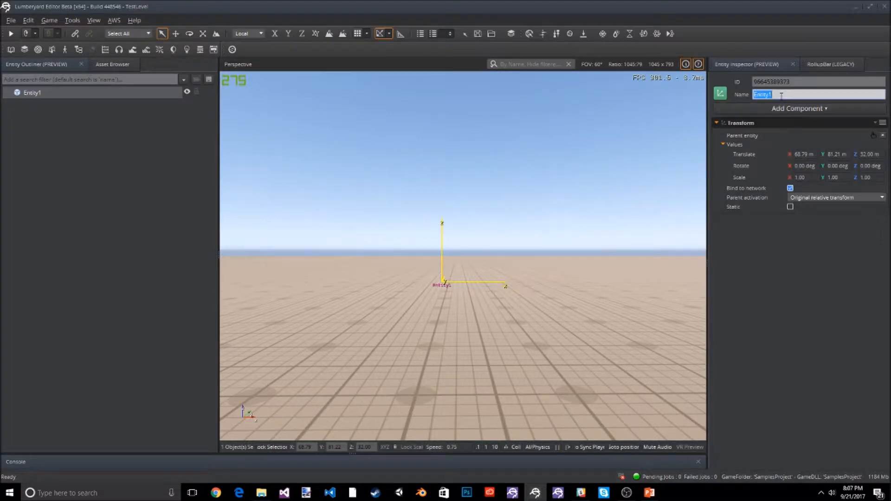
pyautogui.write('ve')
pyautogui.press('BackSpace')
pyautogui.press('BackSpace')
pyautogui.write('castleguard_parent')
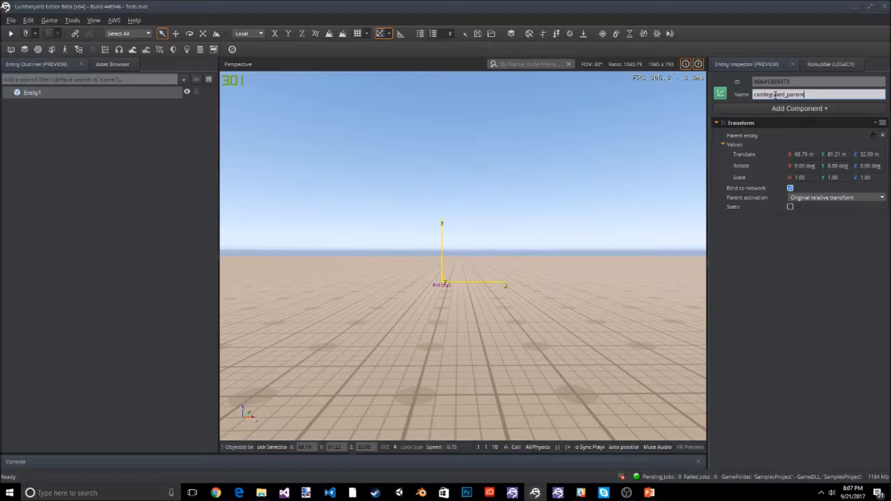
pyautogui.click(562, 284)
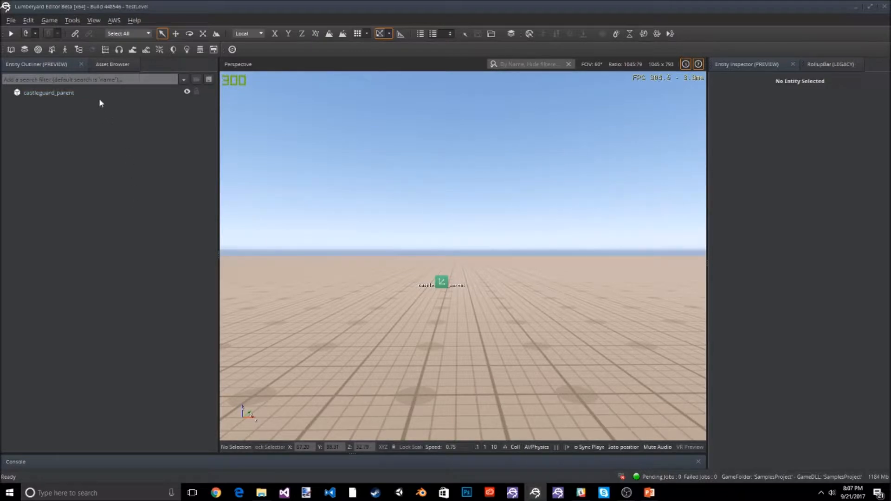
# Step: Place the castleguard.cdf character in the level at the parent entity and make it a child of castleguard_parent
pyautogui.click(107, 65)
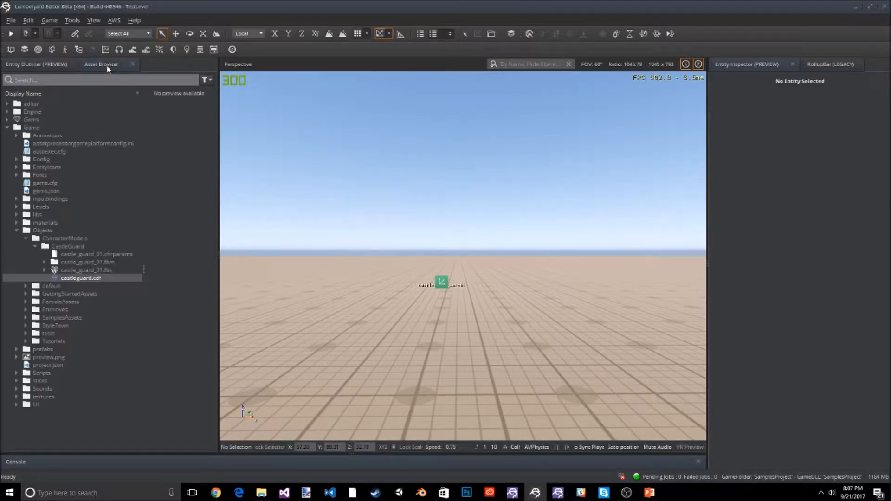
pyautogui.click(92, 280)
pyautogui.moveTo(81, 280); pyautogui.dragTo(419, 314)
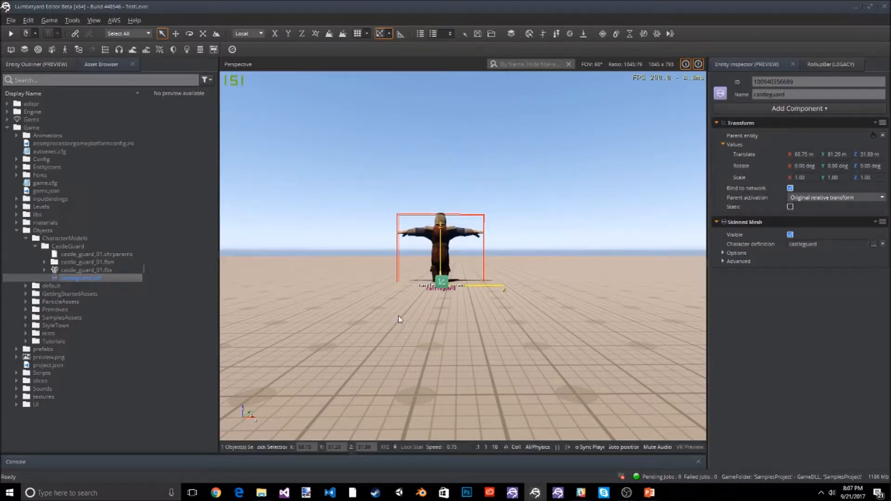
pyautogui.click(37, 64)
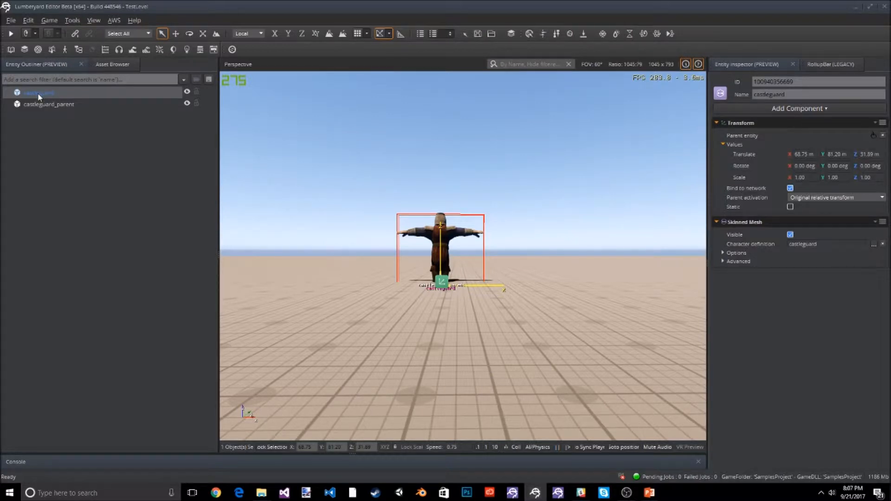
pyautogui.moveTo(41, 93); pyautogui.dragTo(70, 105)
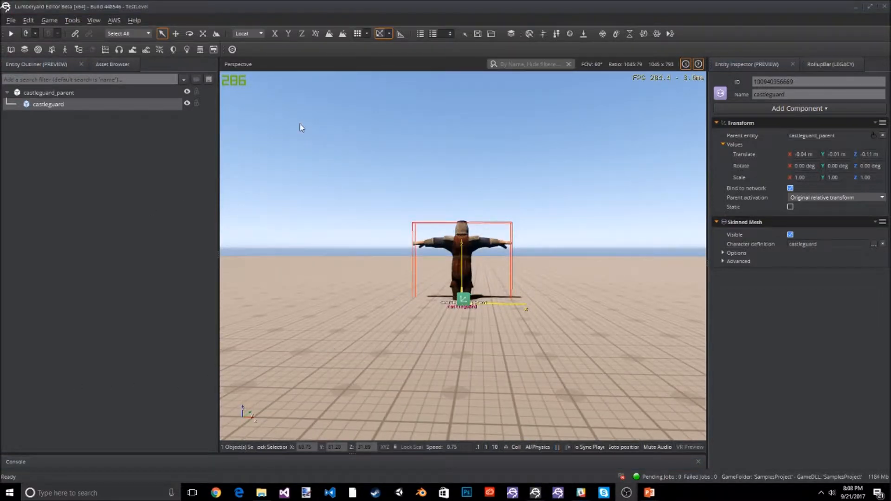
# Step: Rotate the castleguard entity to about 185 degrees around its Z axis
pyautogui.click(189, 34)
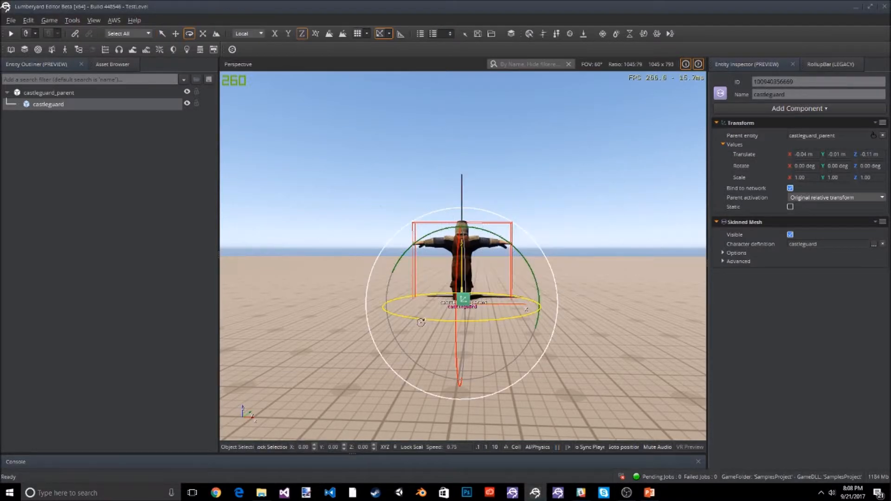
pyautogui.moveTo(539, 308); pyautogui.dragTo(485, 202)
pyautogui.scroll(5, 483, 166)
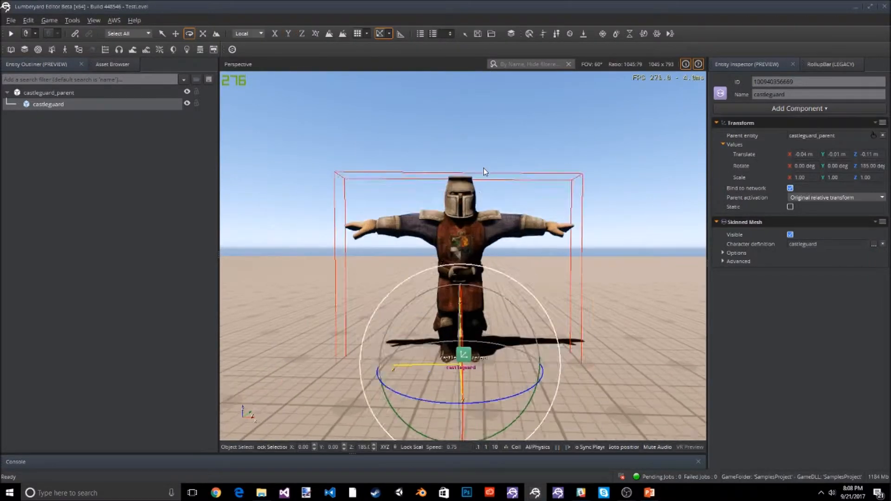
# Step: Add an Input component to castleguard and assign basicinput.inputbindings as its event bindings
pyautogui.click(786, 108)
pyautogui.write('input')
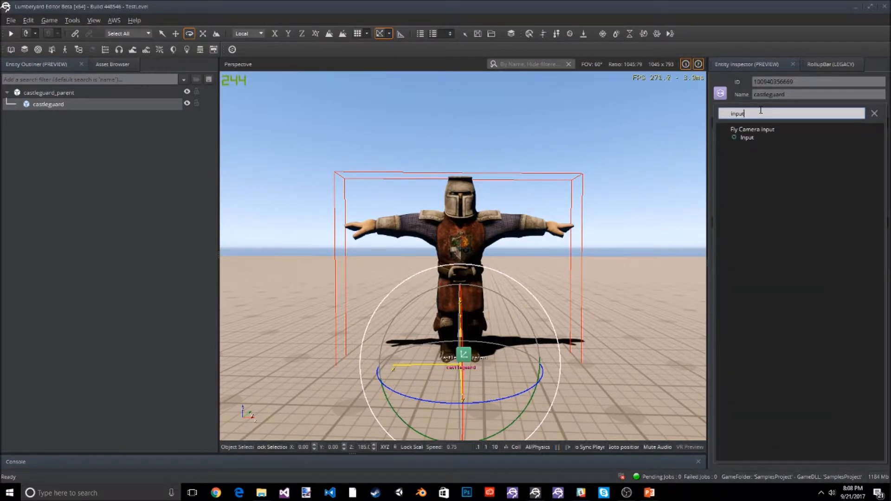
pyautogui.click(757, 138)
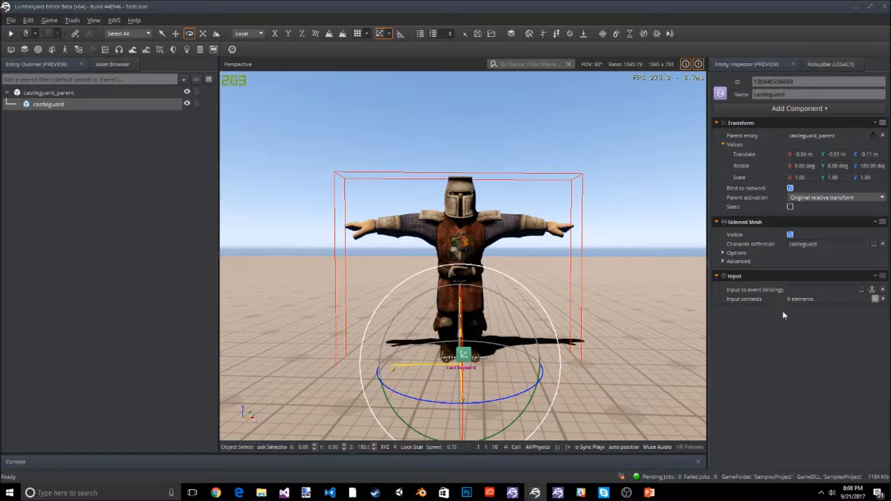
pyautogui.click(860, 289)
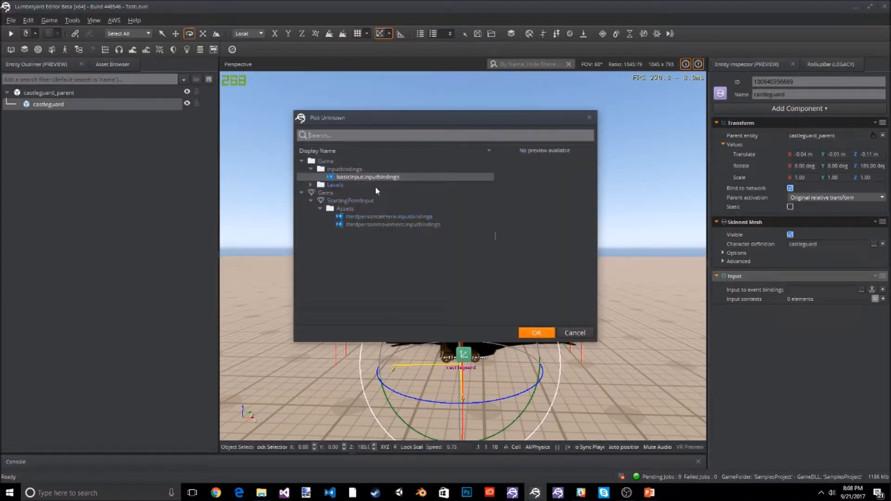
pyautogui.click(386, 178)
pyautogui.click(536, 333)
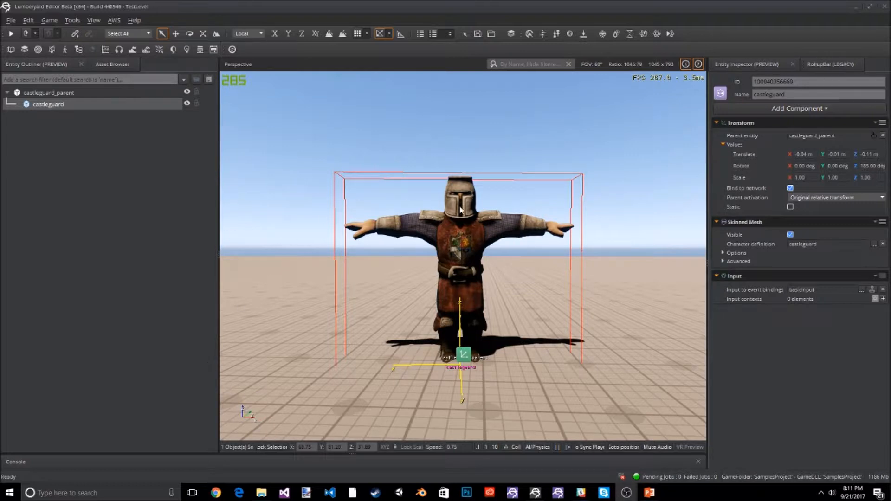
# Step: Add a Lua Script component to castleguard and assign the held.lua script from the StartingPointInput Gem
pyautogui.click(819, 111)
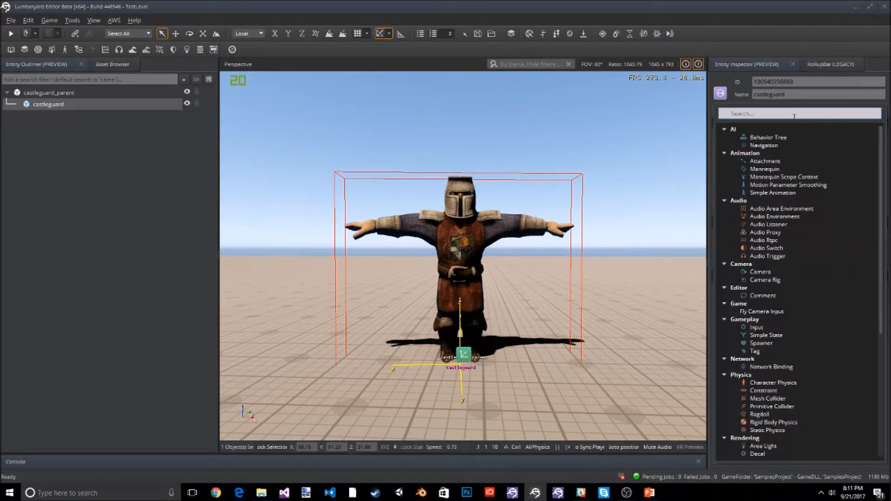
pyautogui.write('lua')
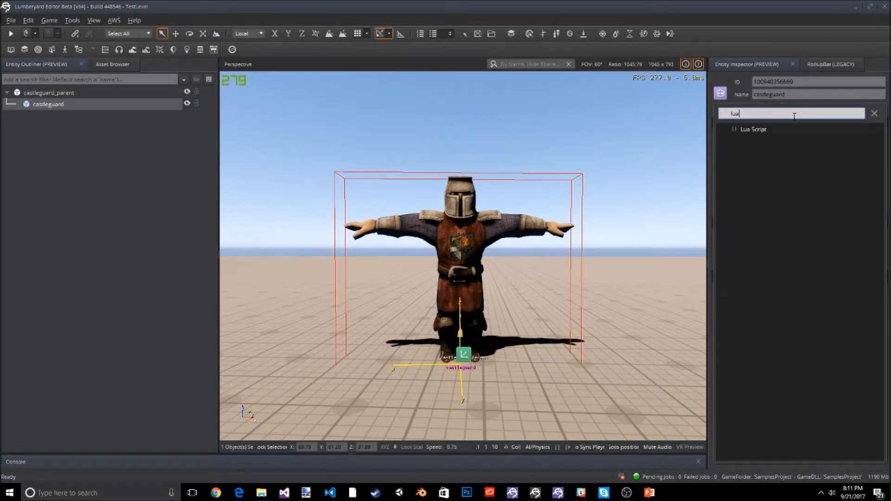
pyautogui.click(752, 130)
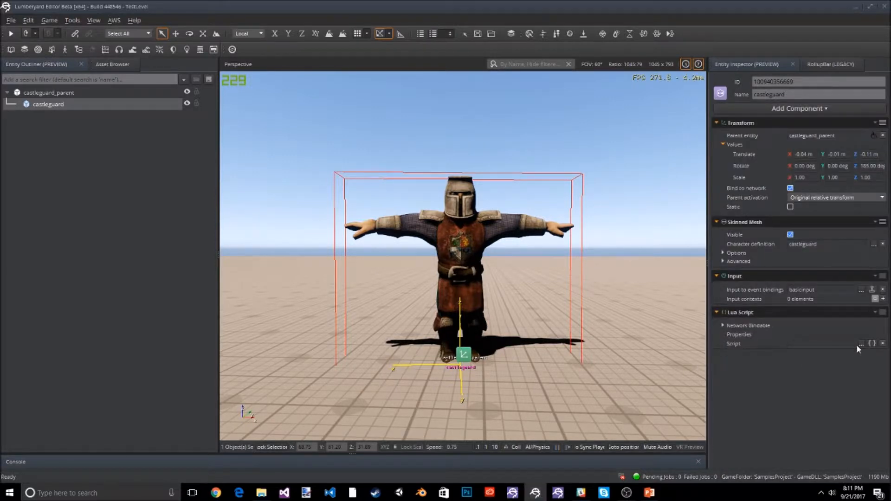
pyautogui.click(860, 344)
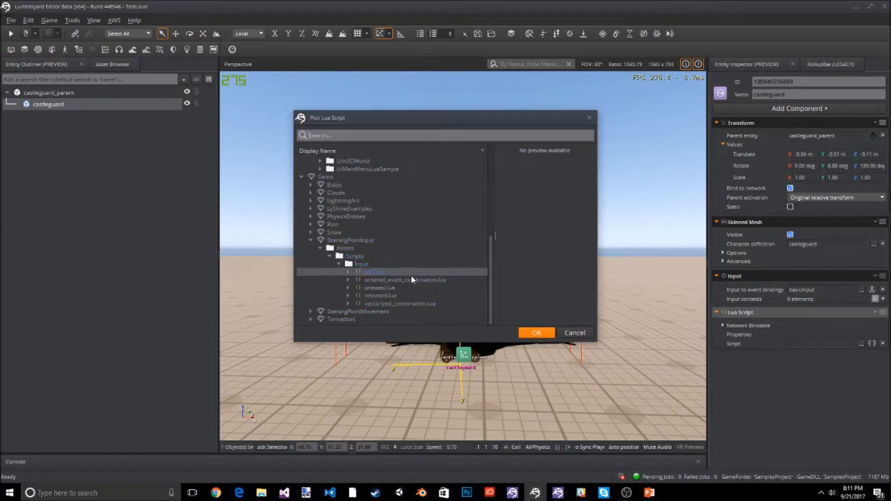
pyautogui.click(545, 333)
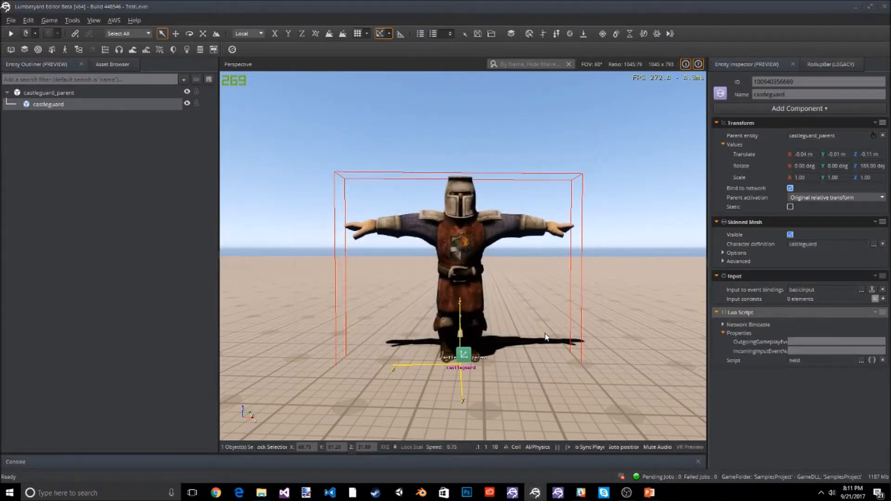
# Step: Open held.lua in the Lua Editor and examine its input event and gameplay notification bus calls
pyautogui.click(872, 360)
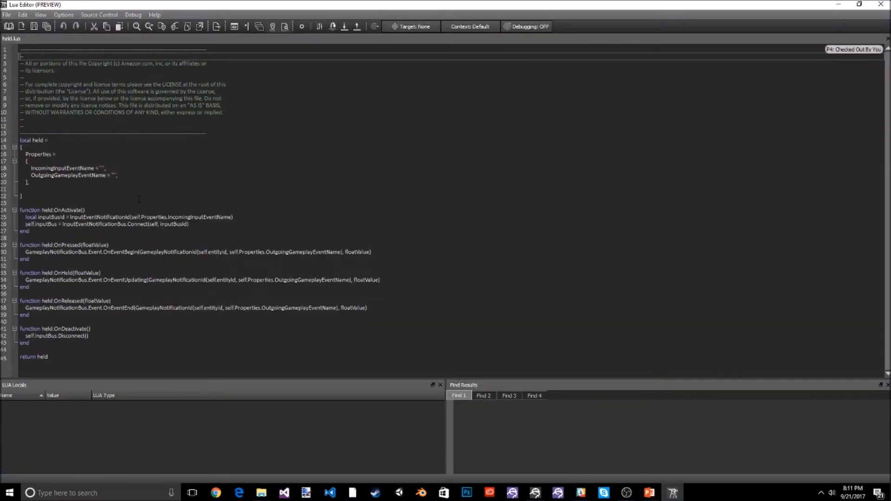
pyautogui.keyDown('ctrl'); pyautogui.scroll(5, 252, 180); pyautogui.keyUp('ctrl')
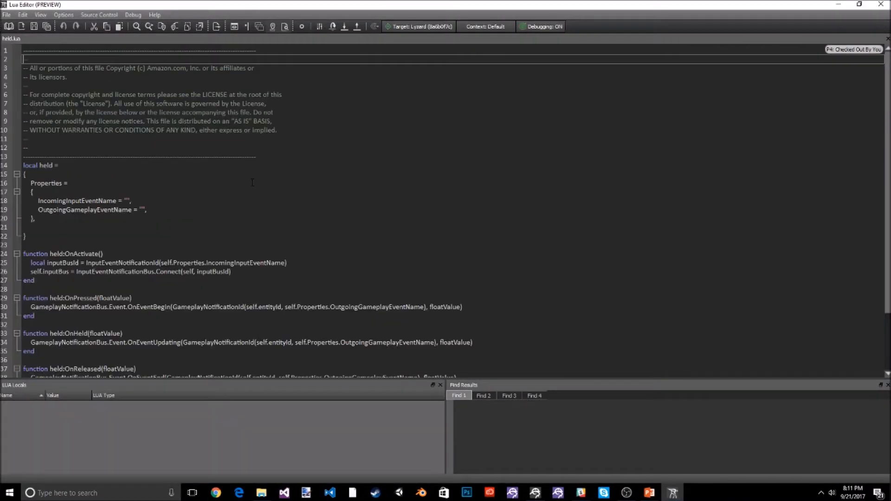
pyautogui.scroll(-3, 272, 224)
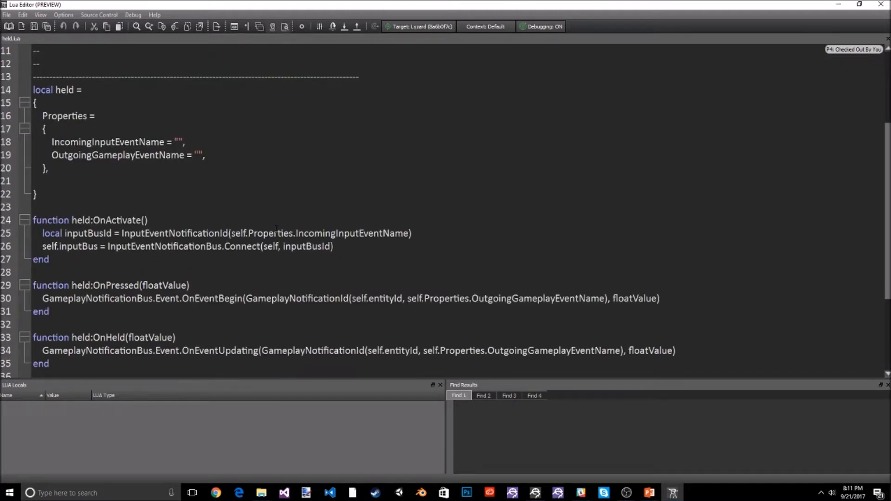
pyautogui.doubleClick(174, 233)
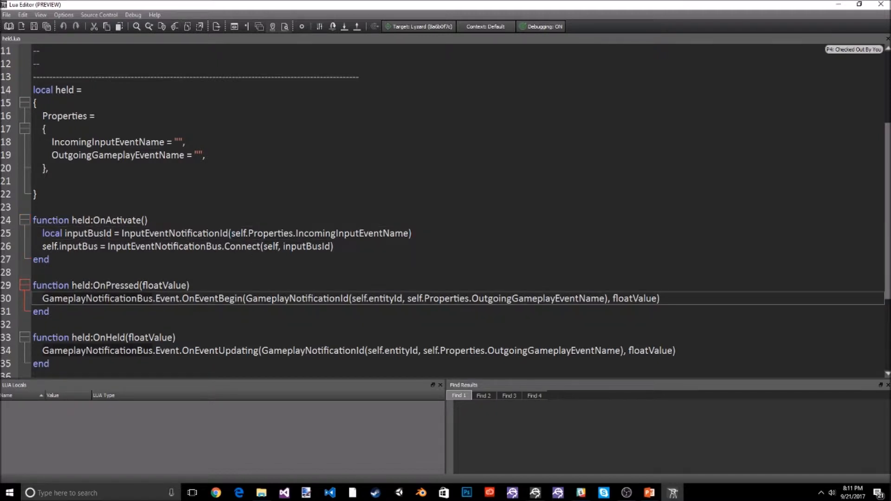
pyautogui.doubleClick(112, 298)
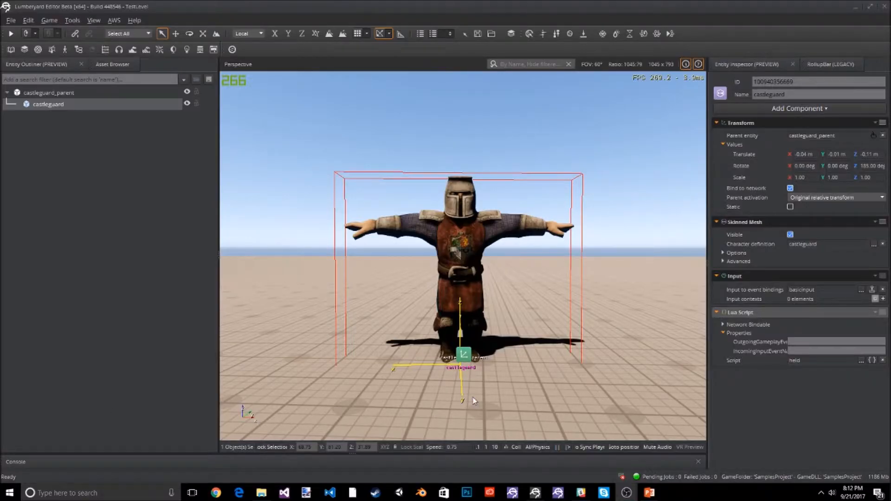
# Step: Widen the Entity Inspector and examine the NavForwardBack event name and its event generators in the basicinput bindings
pyautogui.click(816, 351)
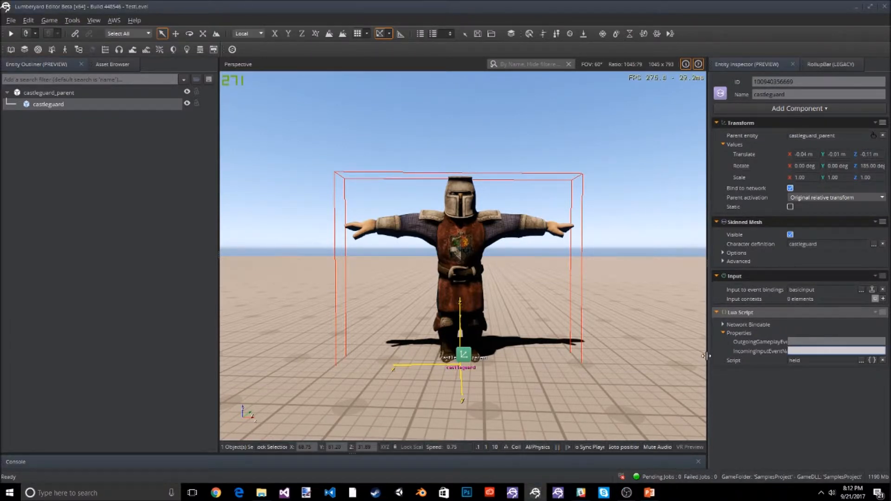
pyautogui.moveTo(705, 356); pyautogui.dragTo(652, 356)
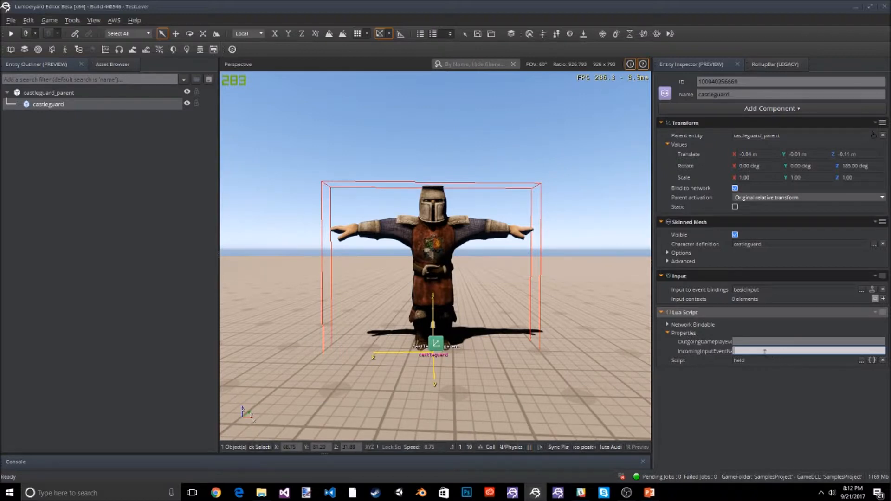
pyautogui.click(869, 290)
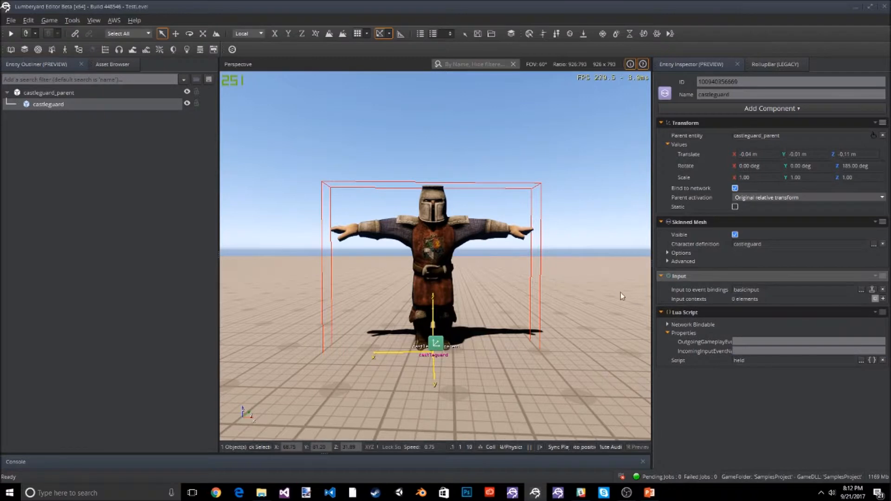
pyautogui.click(871, 289)
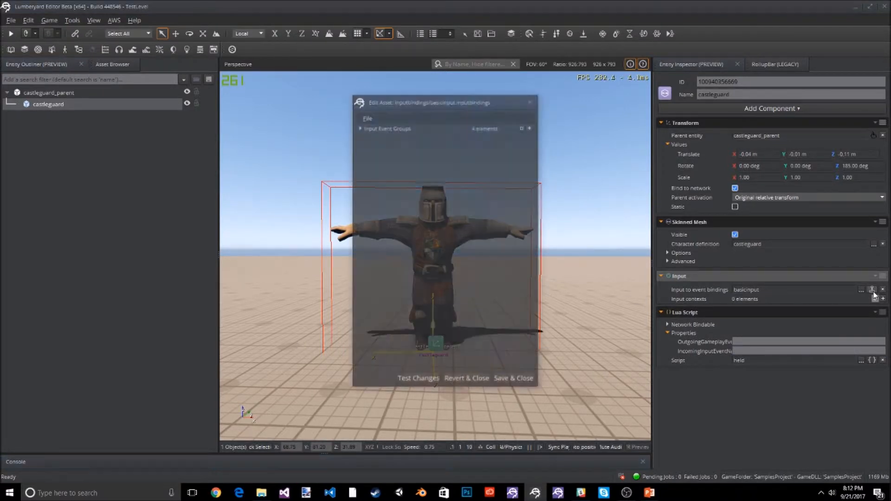
pyautogui.click(357, 127)
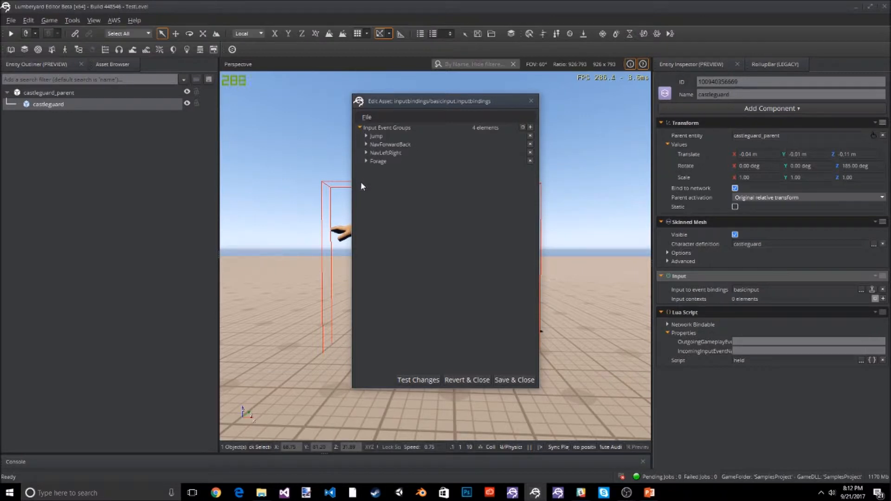
pyautogui.click(365, 144)
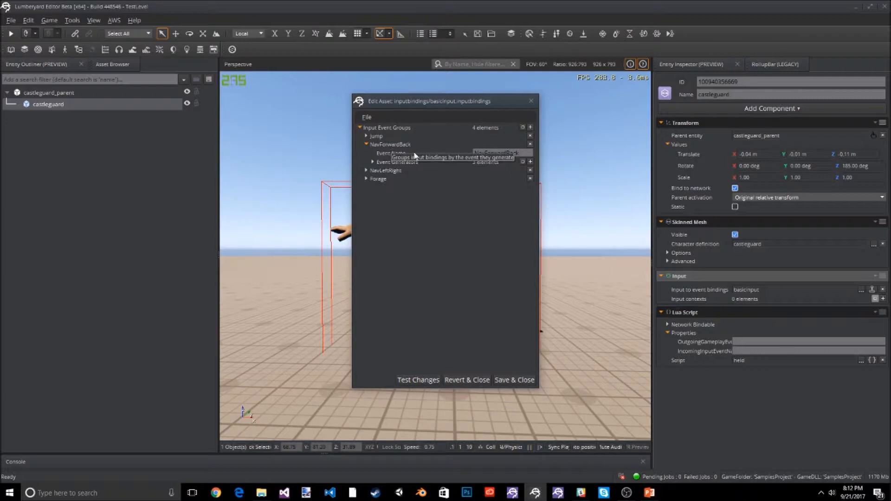
pyautogui.click(373, 162)
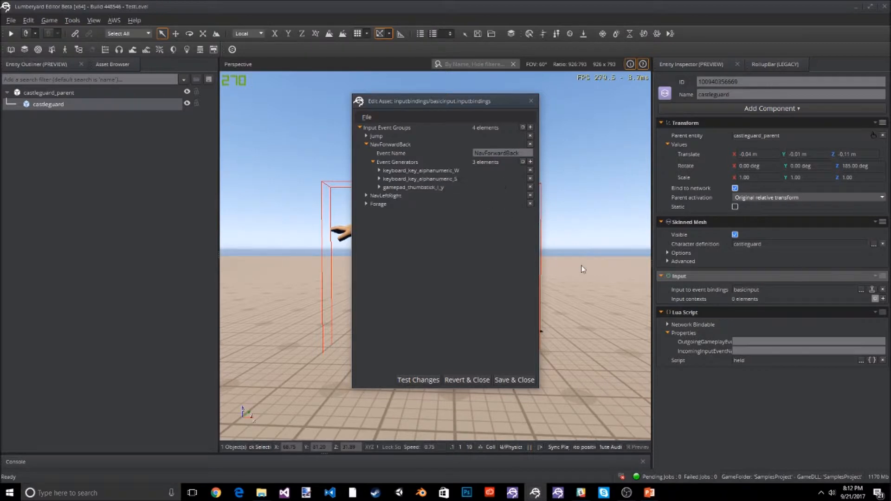
pyautogui.click(489, 153)
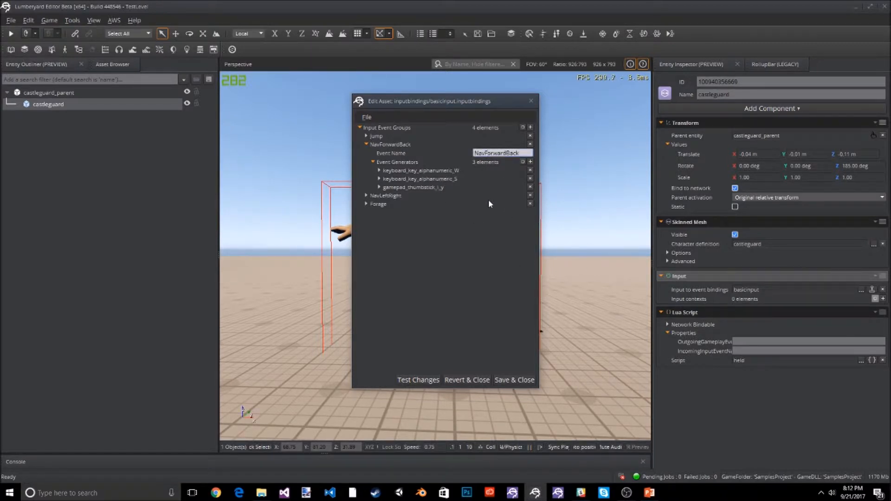
pyautogui.click(531, 102)
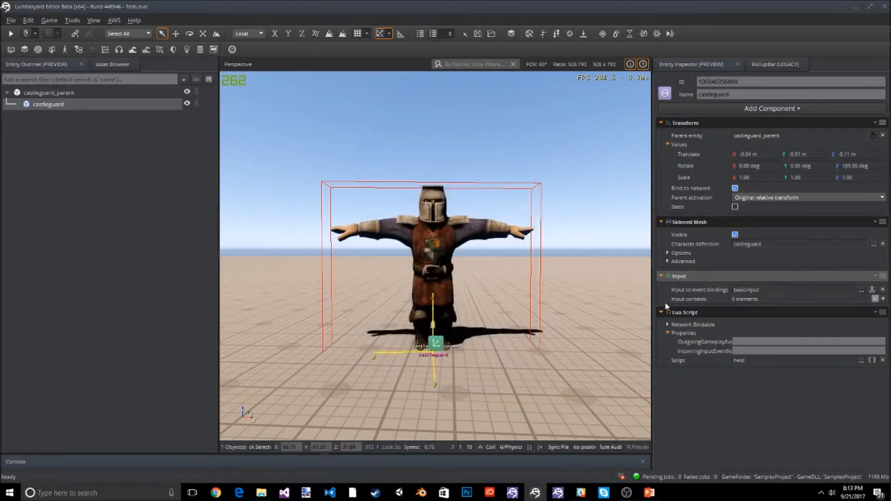
# Step: Set the held script's incoming input event name to NavForwardBack on castleguard
pyautogui.click(749, 351)
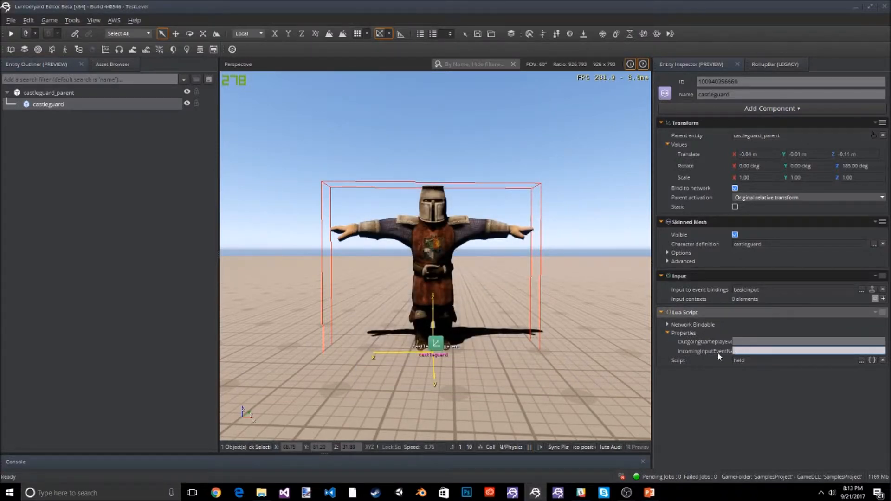
pyautogui.write('NavForward')
pyautogui.press('BackSpace')
pyautogui.press('BackSpace')
pyautogui.press('BackSpace')
pyautogui.press('BackSpace')
pyautogui.write('wardBack')
# Step: Copy the incoming event name NavForwardBack into the held script's outgoing gameplay event name
pyautogui.doubleClick(751, 351)
pyautogui.hotkey('ctrl', 'c')
pyautogui.click(752, 342)
pyautogui.click(752, 342)
pyautogui.hotkey('ctrl', 'v')
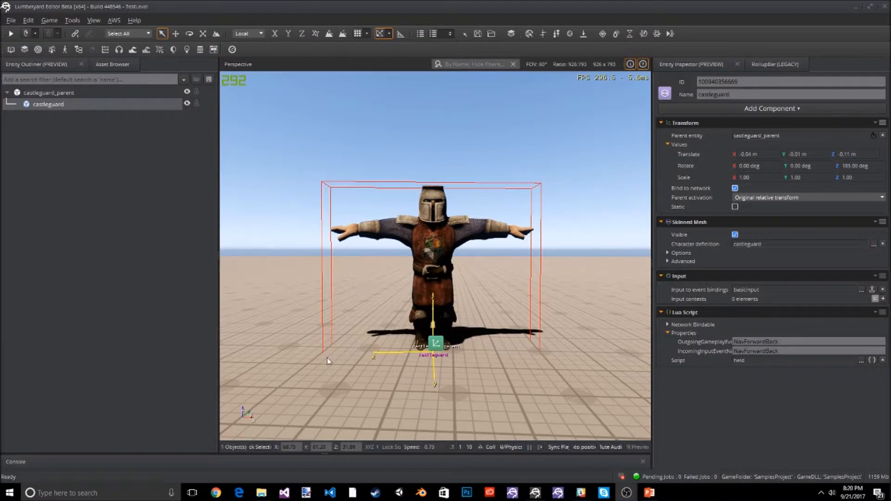
# Step: Switch to the SamplesProject folder in File Explorer and open its Scripts\Components subfolder
pyautogui.moveTo(262, 493)
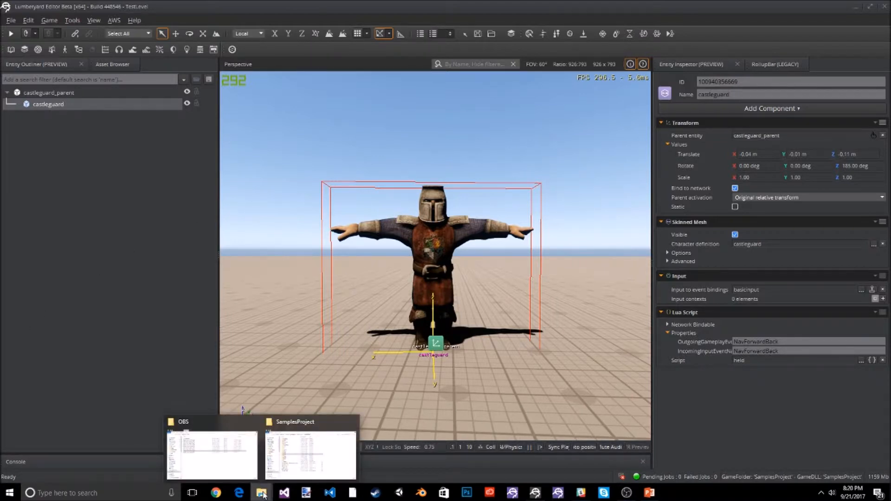
pyautogui.click(302, 425)
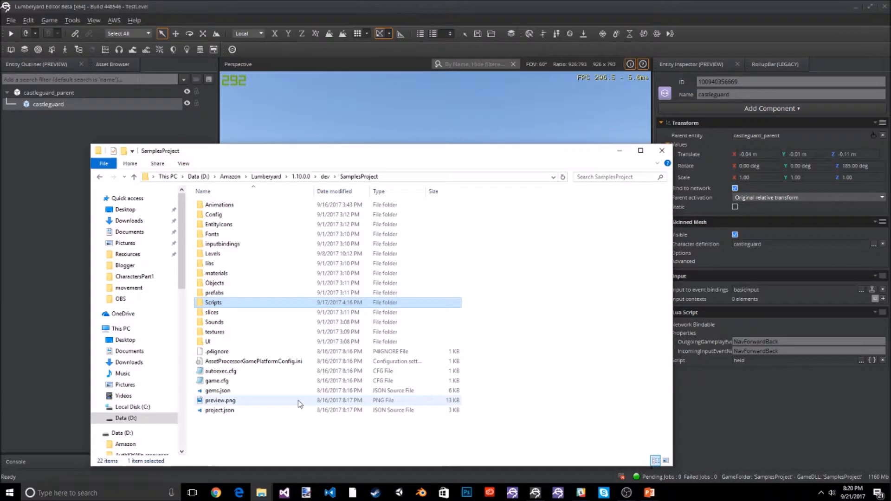
pyautogui.doubleClick(216, 304)
pyautogui.doubleClick(222, 215)
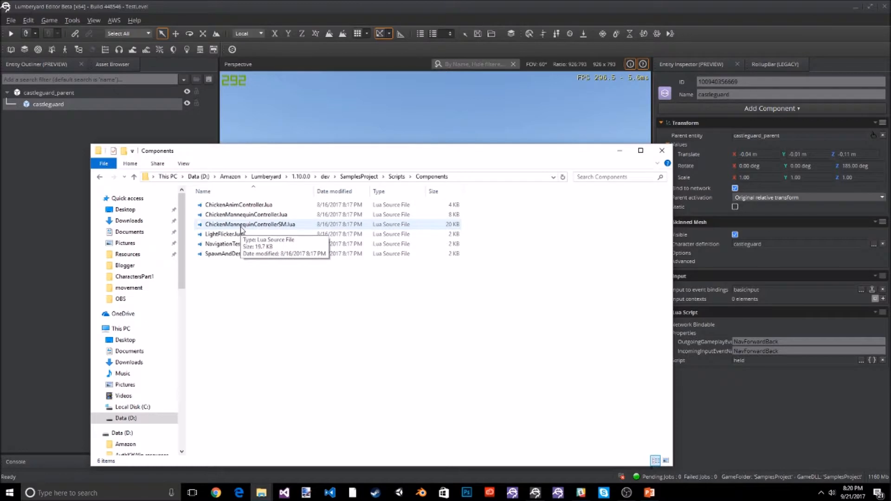
# Step: Duplicate ChickenMannequinControllerSM.lua in the Components folder and rename the copy castleguardControllerSM.lua
pyautogui.click(230, 225)
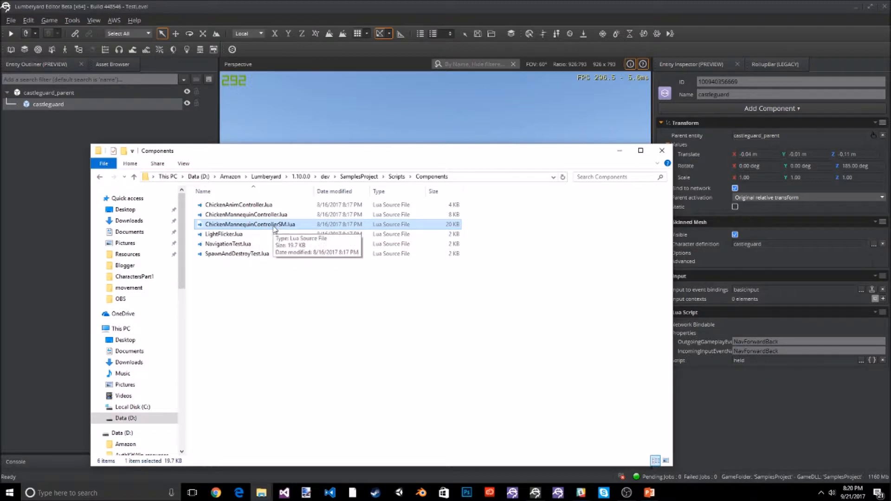
pyautogui.hotkey('ctrl', 'c')
pyautogui.hotkey('ctrl', 'v')
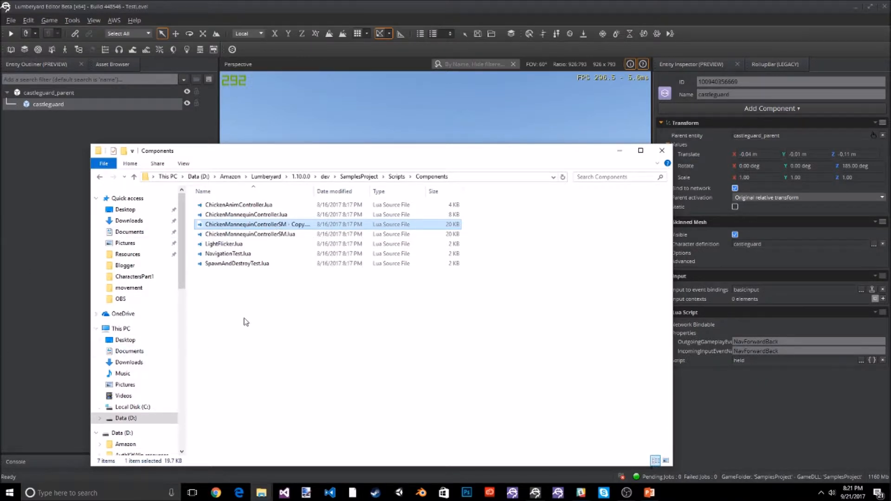
pyautogui.click(253, 224)
pyautogui.write('c.lua')
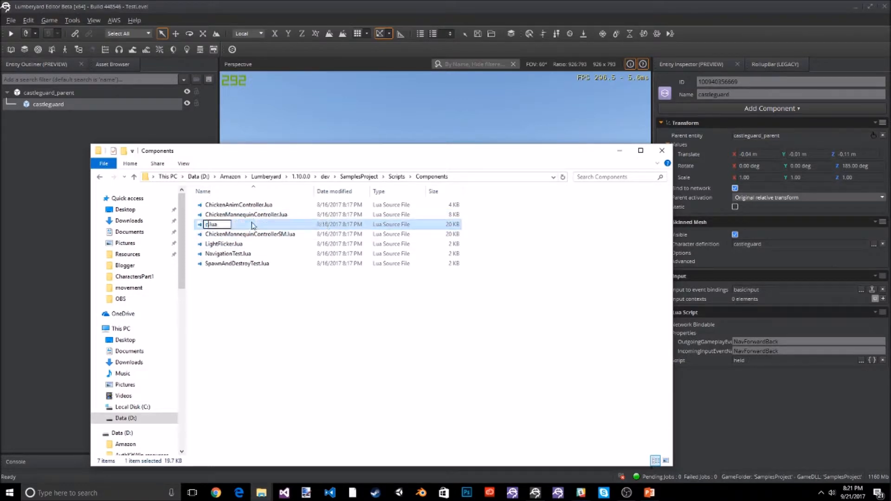
pyautogui.write('stleguardControllerSM')
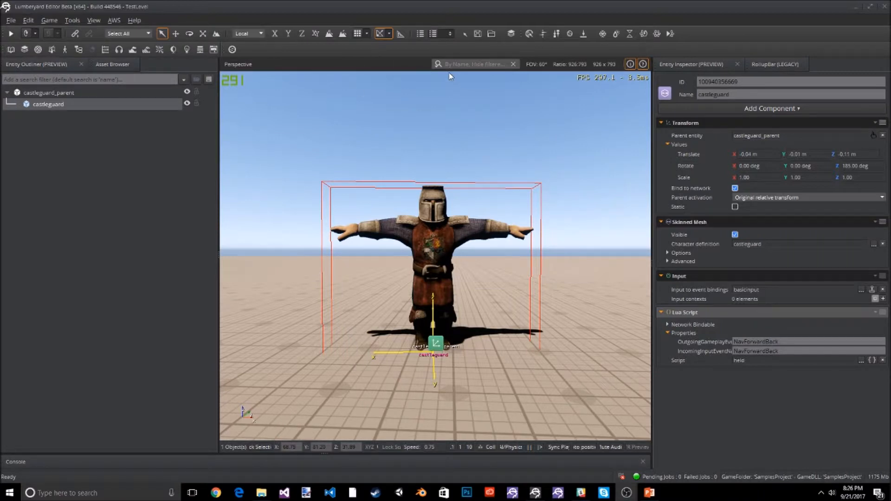
# Step: Add a second Lua Script component to castleguard and assign castleguardControllerSM.lua from the Scripts/Components folder
pyautogui.click(771, 109)
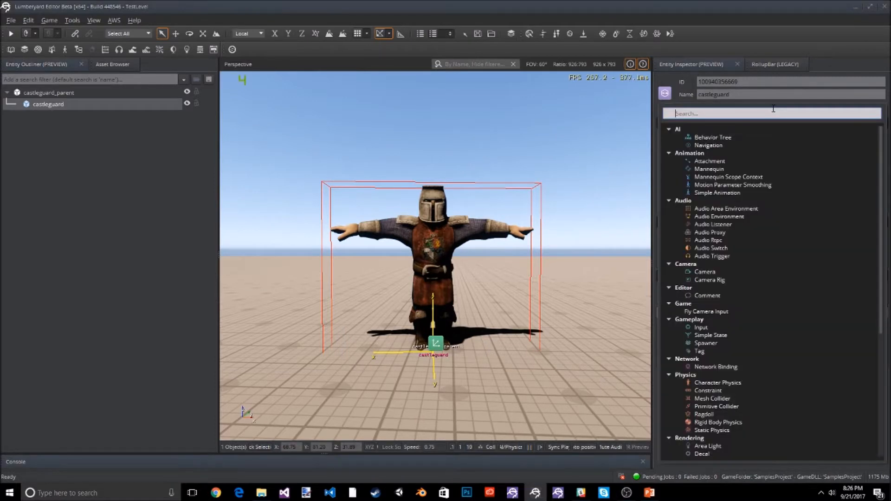
pyautogui.write('lua')
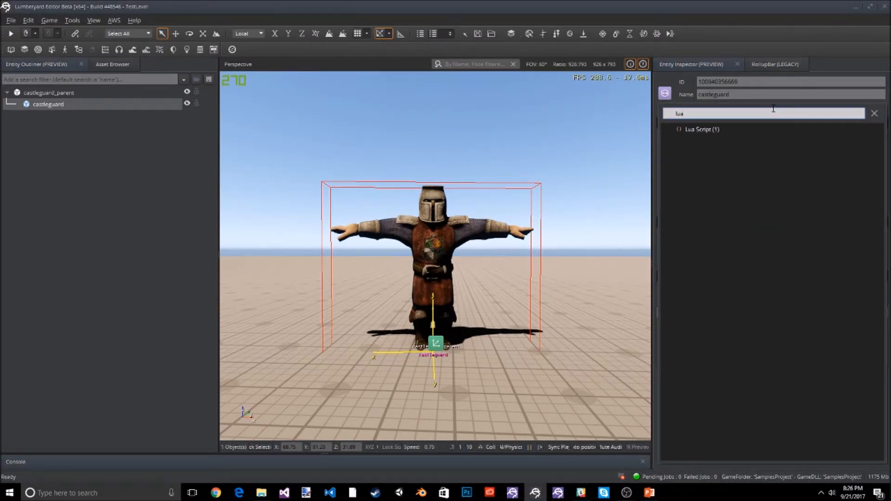
pyautogui.click(702, 130)
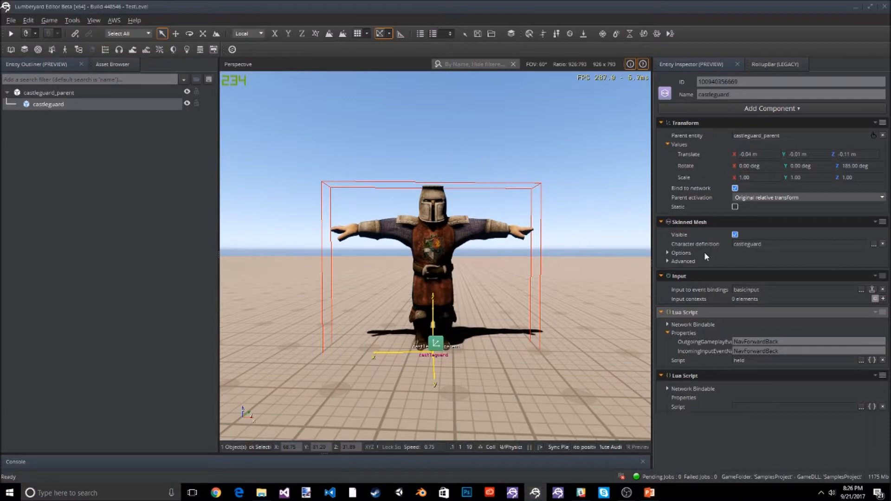
pyautogui.click(860, 406)
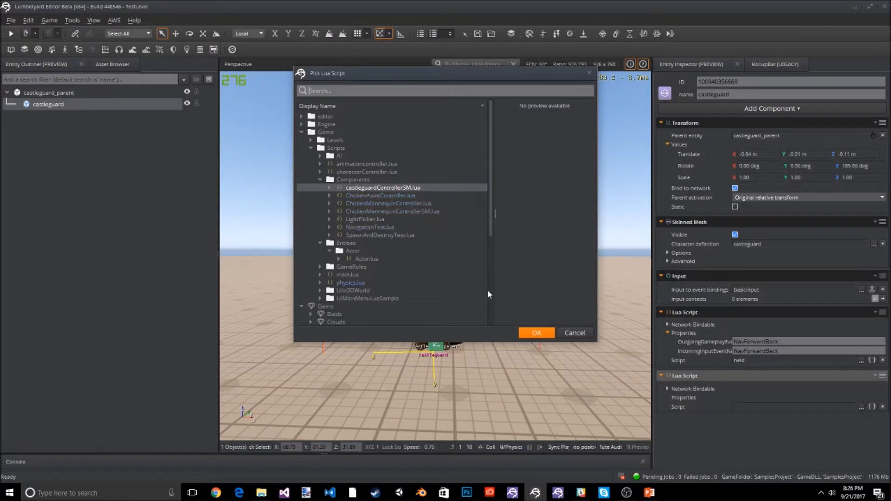
pyautogui.click(536, 334)
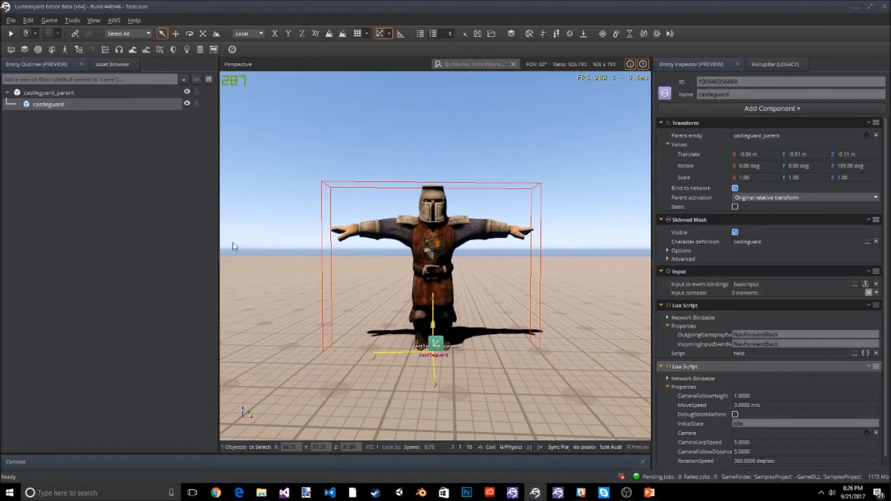
# Step: Create a child entity under castleguard_parent and name it camera
pyautogui.click(61, 93)
pyautogui.rightClick(61, 93)
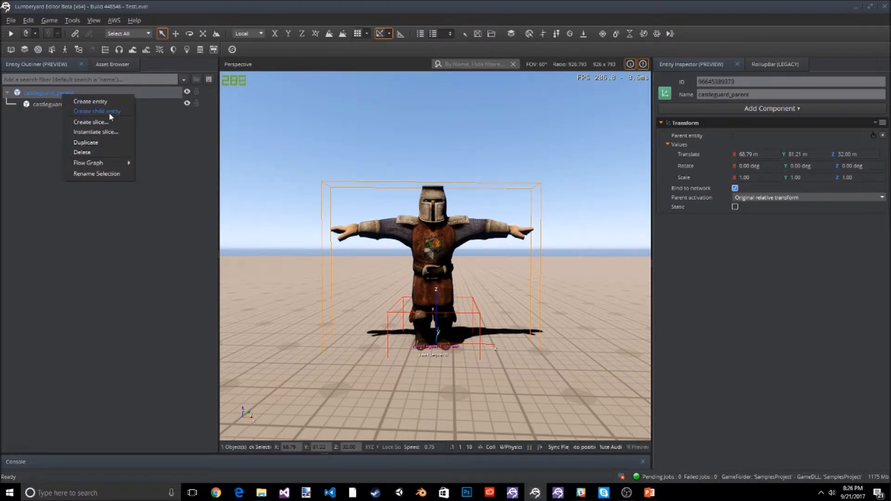
pyautogui.click(109, 113)
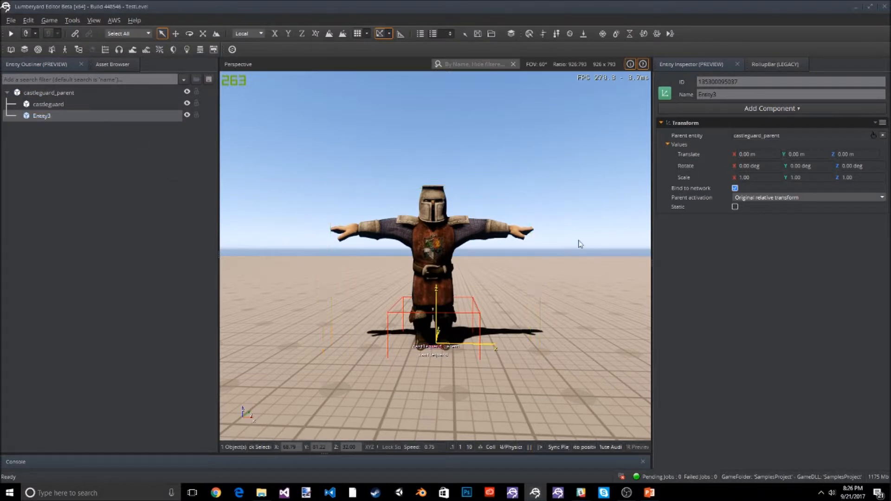
pyautogui.doubleClick(726, 94)
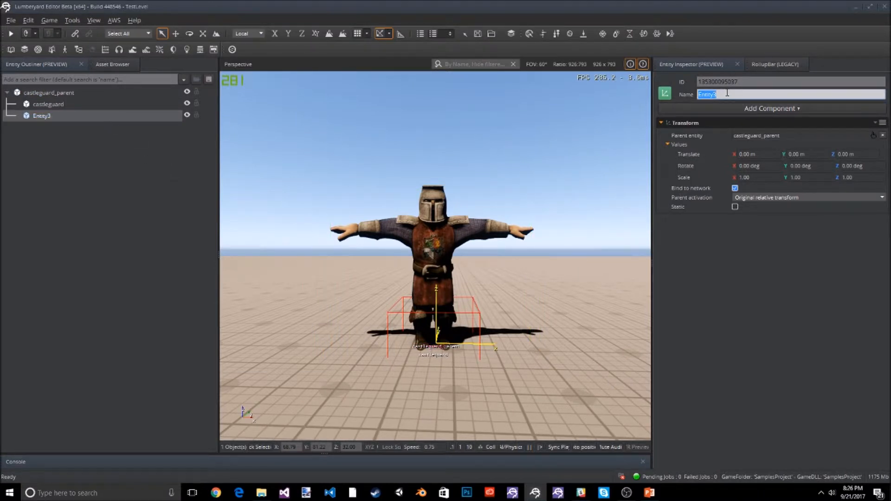
pyautogui.write('camera')
pyautogui.press('Return')
# Step: Add a Camera component to the camera entity and raise the entity to about 1.7 m in Z
pyautogui.click(771, 110)
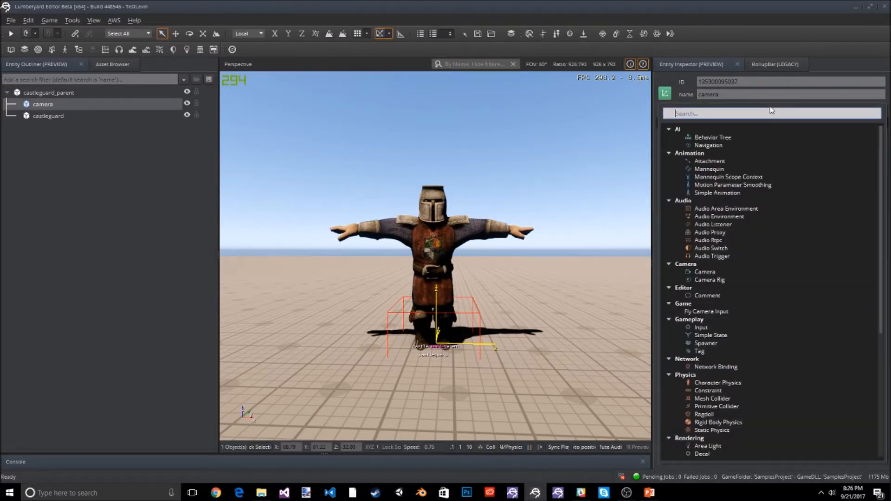
pyautogui.write('cam')
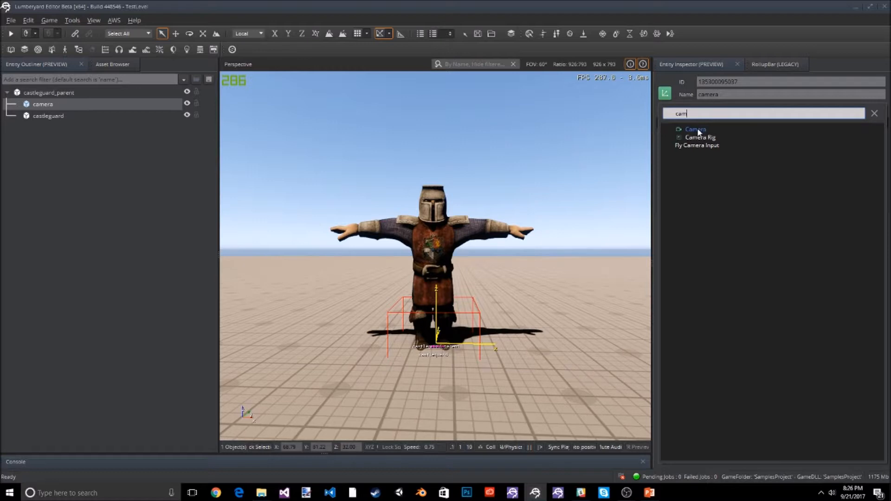
pyautogui.click(695, 130)
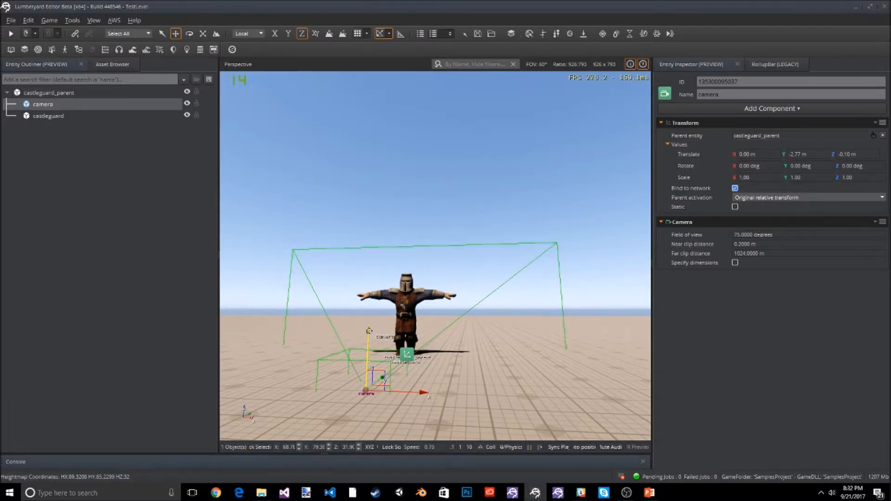
pyautogui.moveTo(368, 330); pyautogui.dragTo(372, 220)
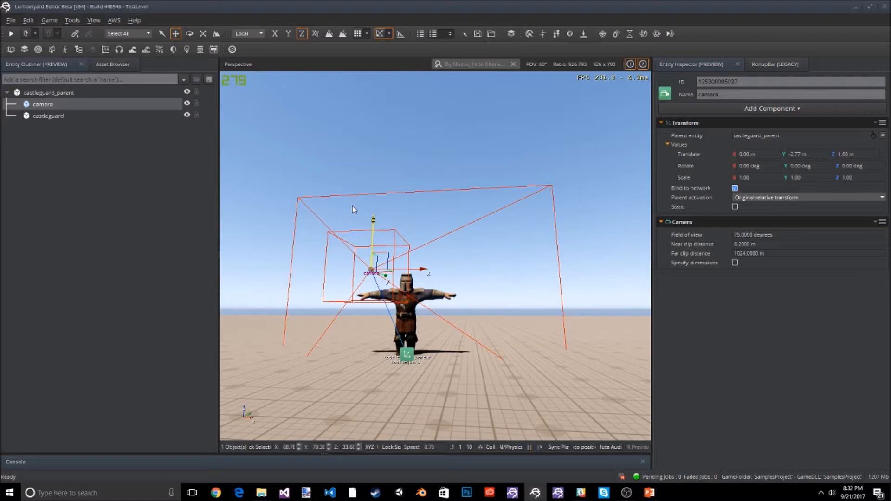
# Step: Assign the camera entity to the Camera property of castleguard's castleguardControllerSM script
pyautogui.click(411, 316)
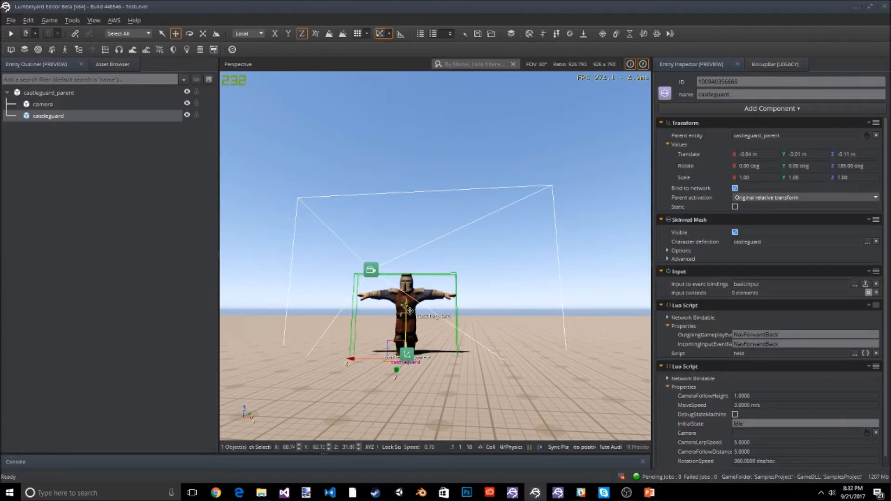
pyautogui.scroll(-1, 783, 400)
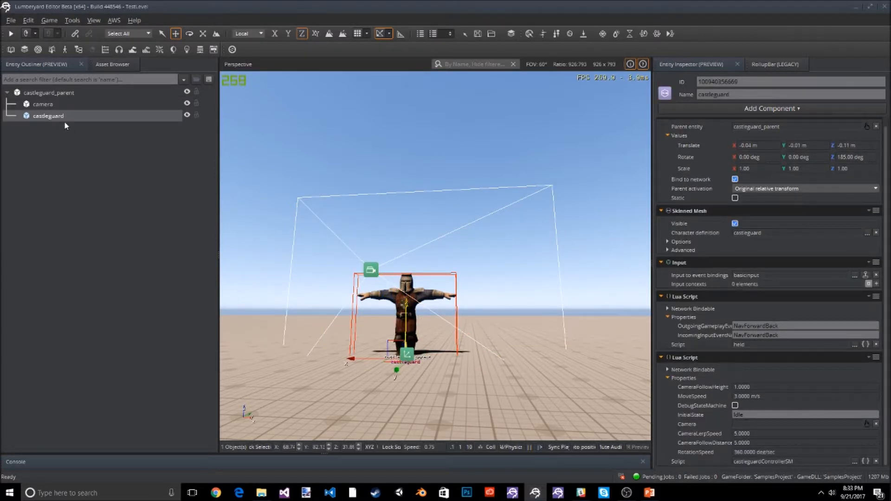
pyautogui.moveTo(46, 106); pyautogui.dragTo(773, 422)
# Step: Run the level in game mode to check the castle guard through the new camera, and return to editing
pyautogui.hotkey('ctrl', 'g')
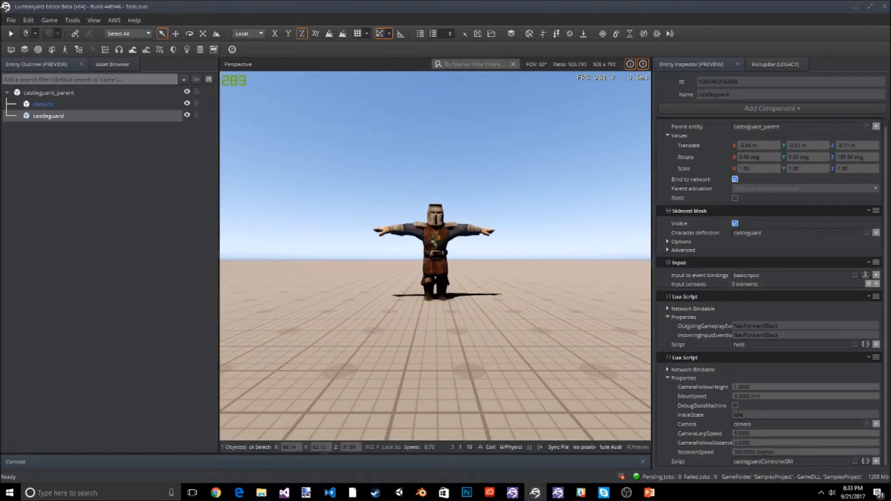
pyautogui.moveTo(495, 249); pyautogui.dragTo(429, 302, button='right')
pyautogui.press('w')
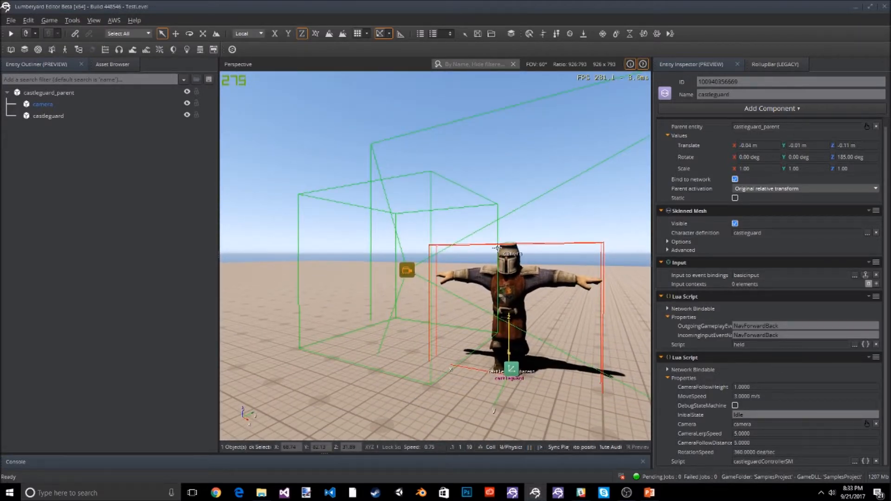
pyautogui.hotkey('ctrl', 'g')
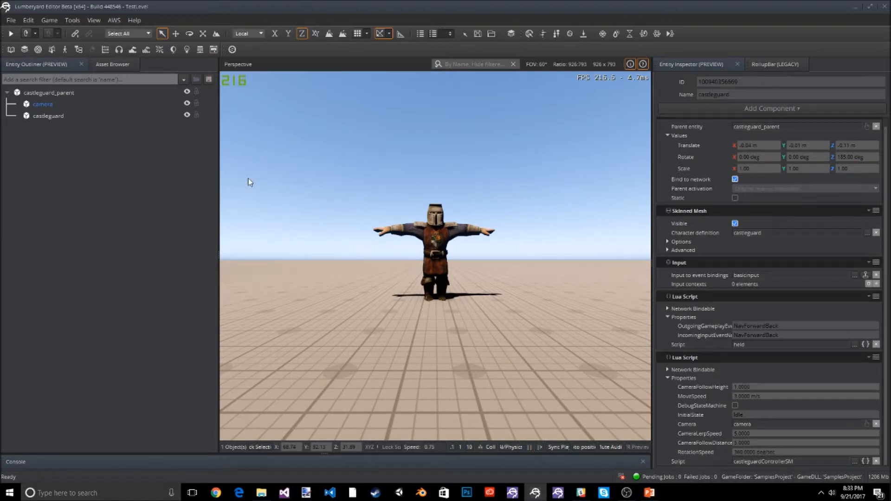
pyautogui.press('Escape')
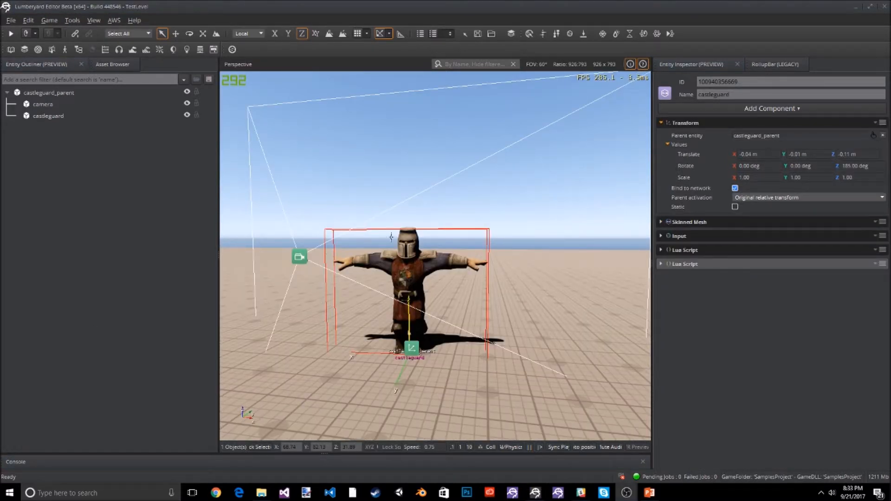
# Step: Add a Mannequin component to castleguard and assign castleguardcontrollerdefs.xml as its controller definition
pyautogui.click(774, 108)
pyautogui.write('man')
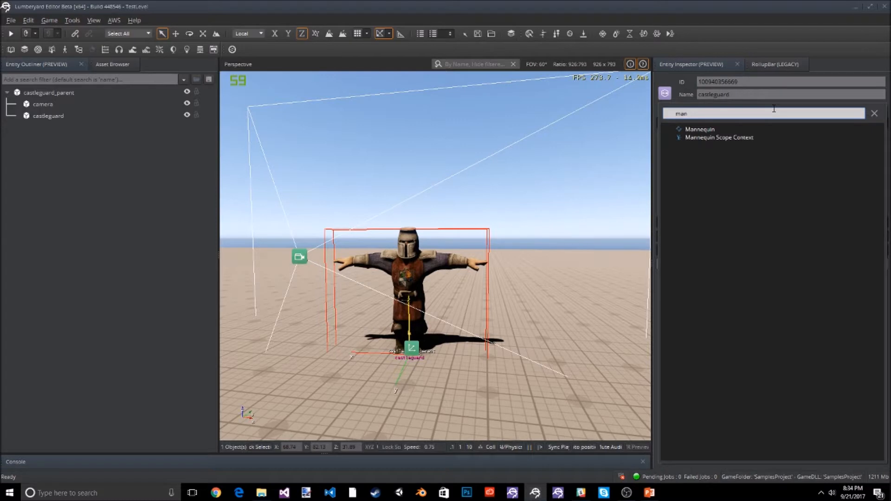
pyautogui.click(692, 130)
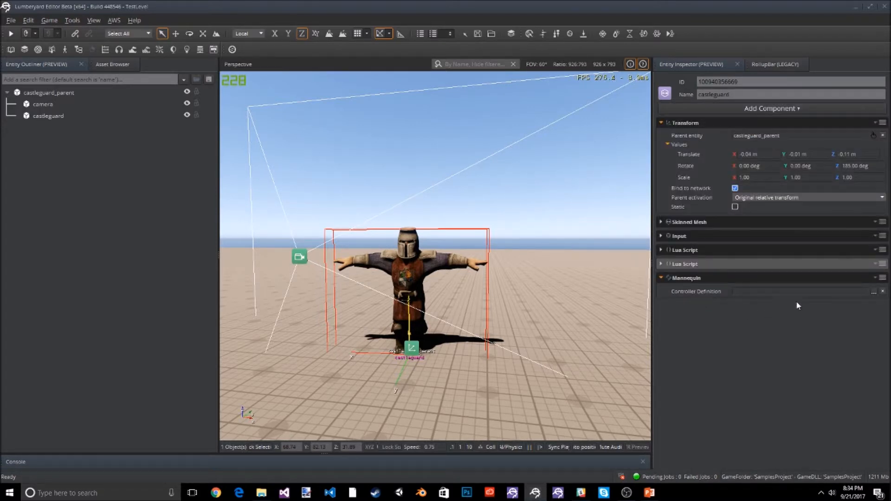
pyautogui.click(874, 291)
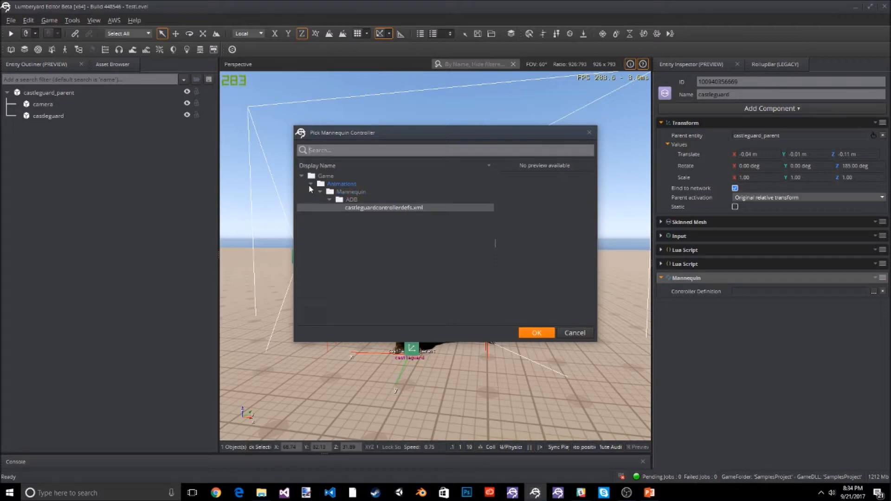
pyautogui.click(535, 333)
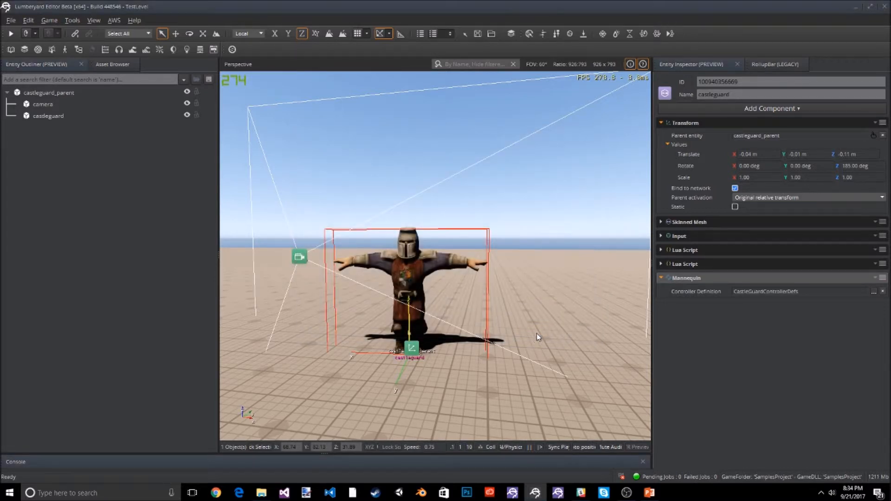
# Step: Add a Mannequin Scope Context component to castleguard and assign castleguardanims.adb as its animation database
pyautogui.click(751, 109)
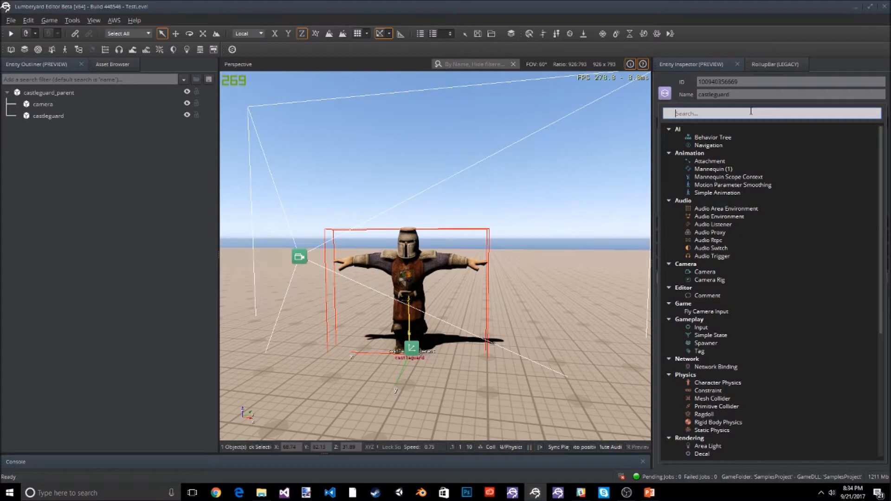
pyautogui.write('mann')
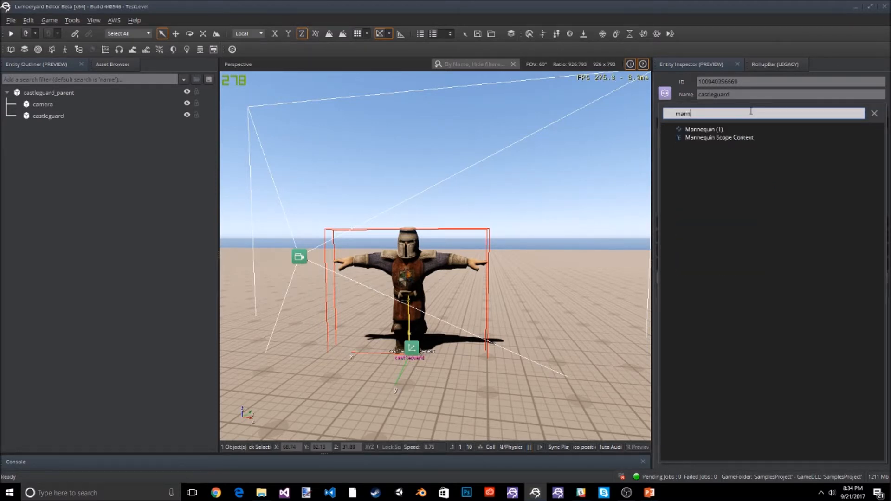
pyautogui.click(732, 137)
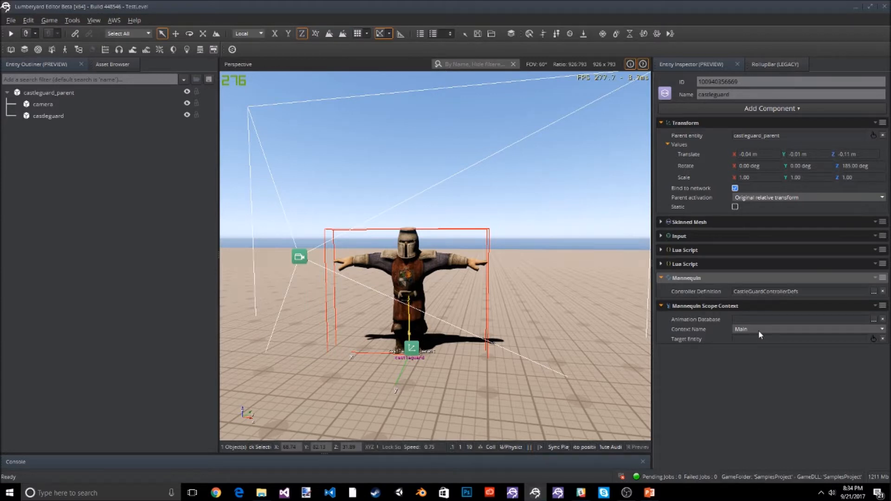
pyautogui.click(873, 320)
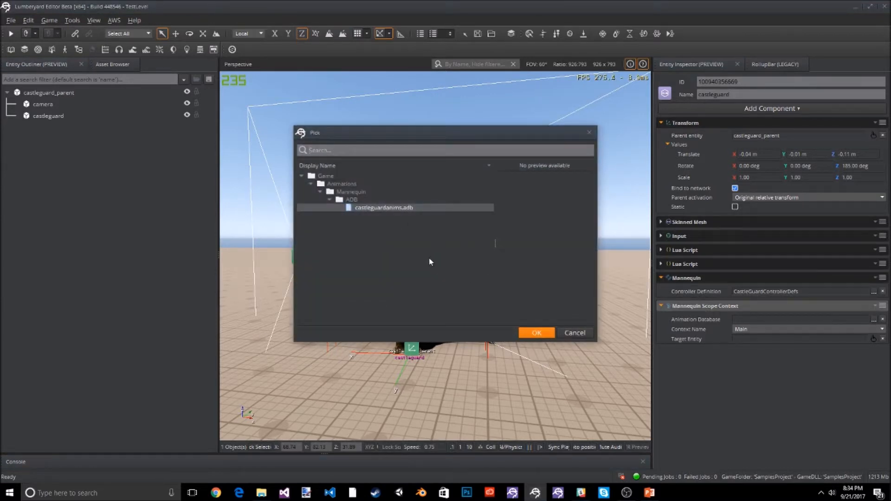
pyautogui.click(543, 334)
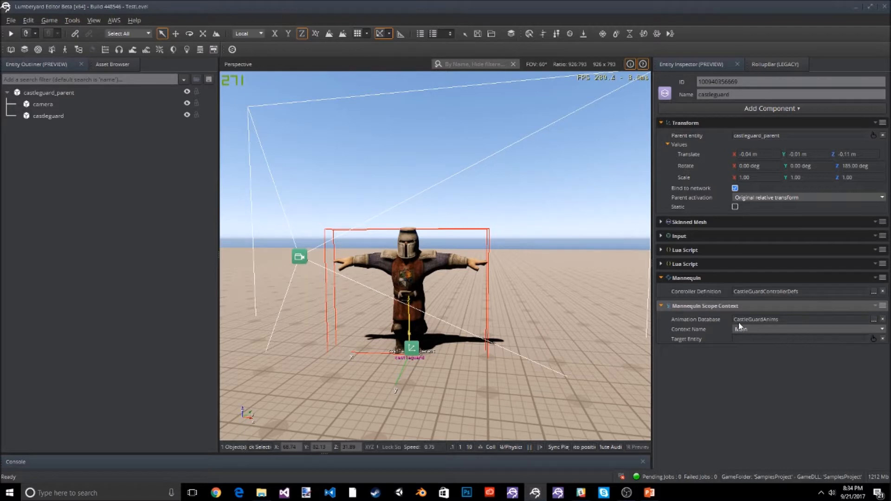
pyautogui.click(873, 338)
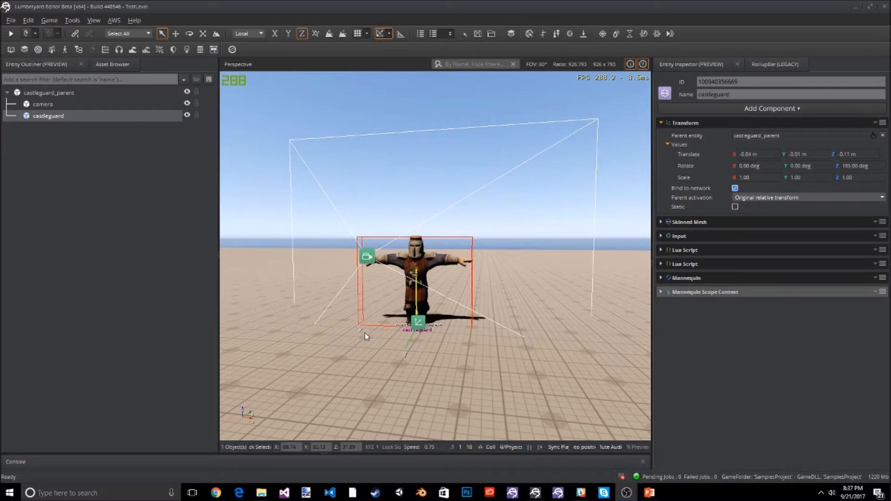
# Step: Run the level in game mode to check the castle guard's Mannequin animation, and return to editing
pyautogui.click(374, 369)
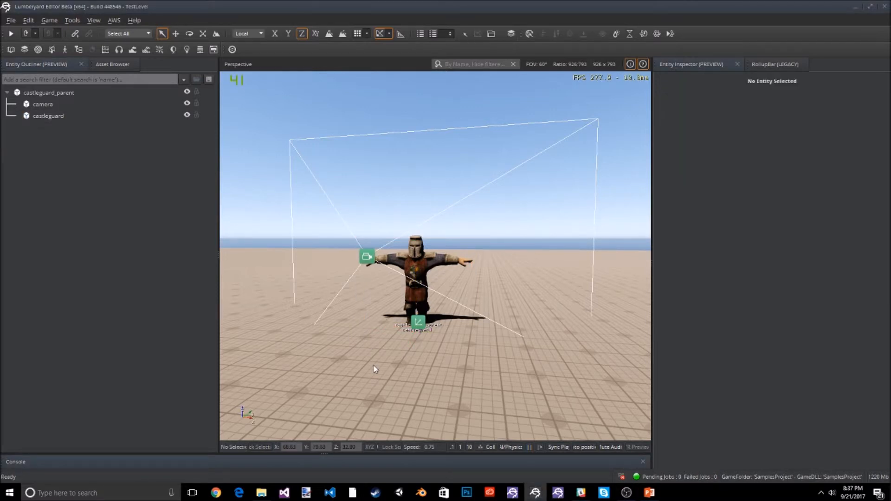
pyautogui.hotkey('ctrl', 'g')
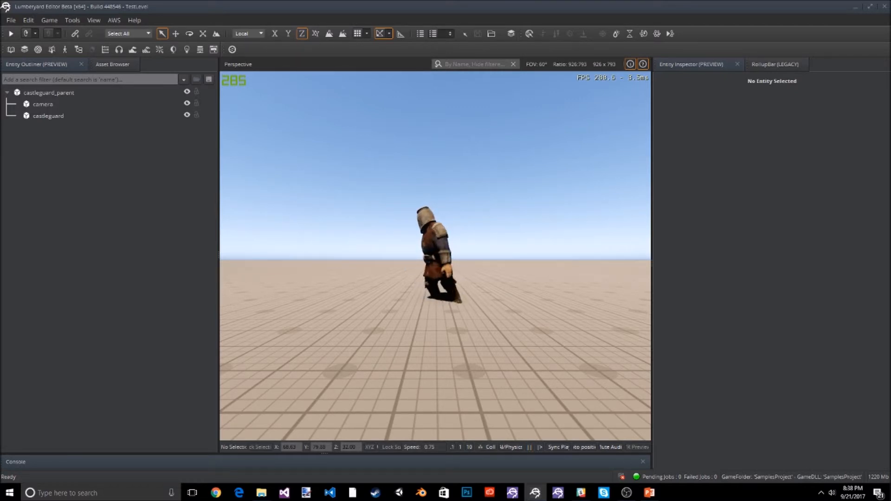
pyautogui.press('Escape')
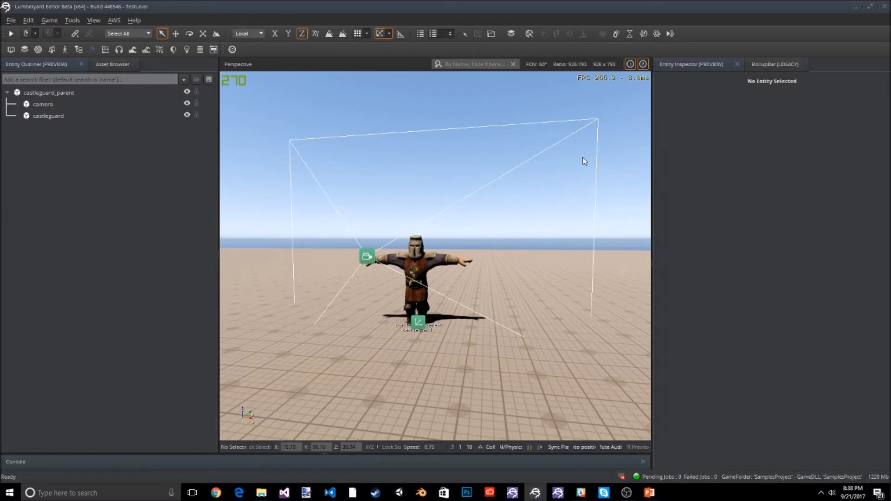
# Step: Add a Character Physics component to the castleguard entity
pyautogui.click(59, 119)
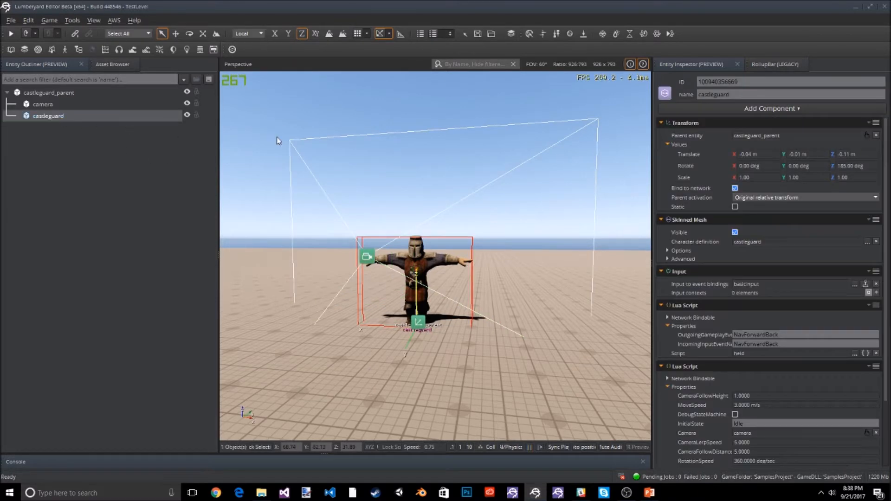
pyautogui.scroll(-3, 701, 374)
pyautogui.scroll(3, 706, 397)
pyautogui.scroll(-3, 706, 397)
pyautogui.scroll(3, 706, 402)
pyautogui.click(731, 106)
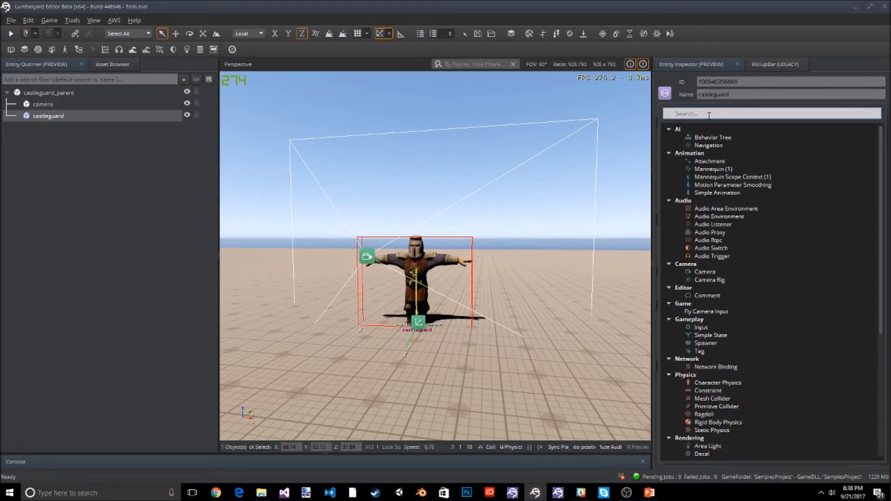
pyautogui.write('cha')
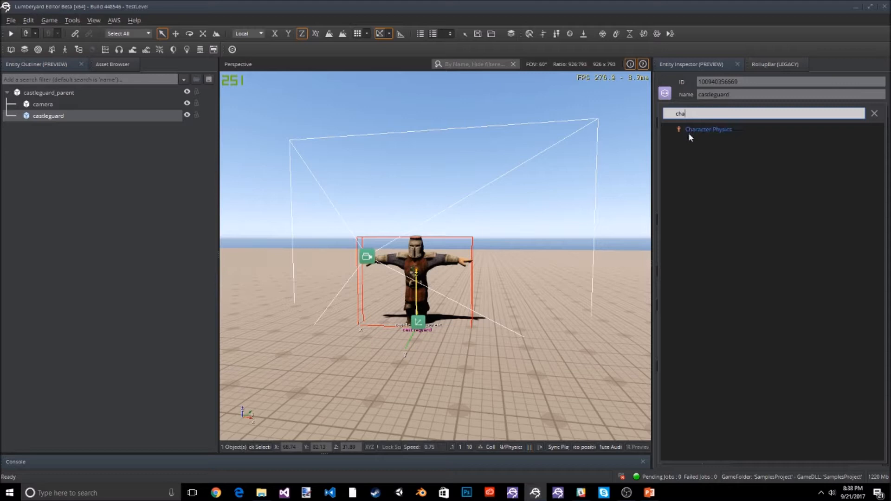
pyautogui.click(689, 130)
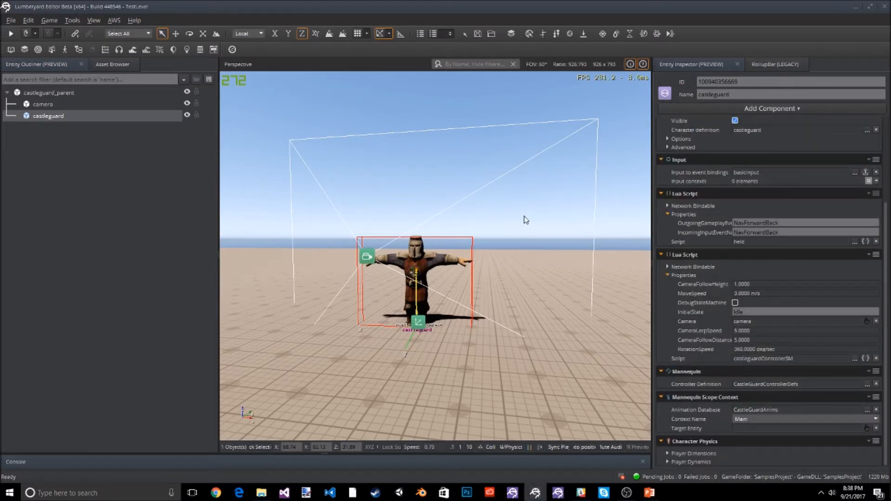
# Step: Test the castle guard's forward and backward movement in game mode, and return to editing
pyautogui.hotkey('ctrl', 'g')
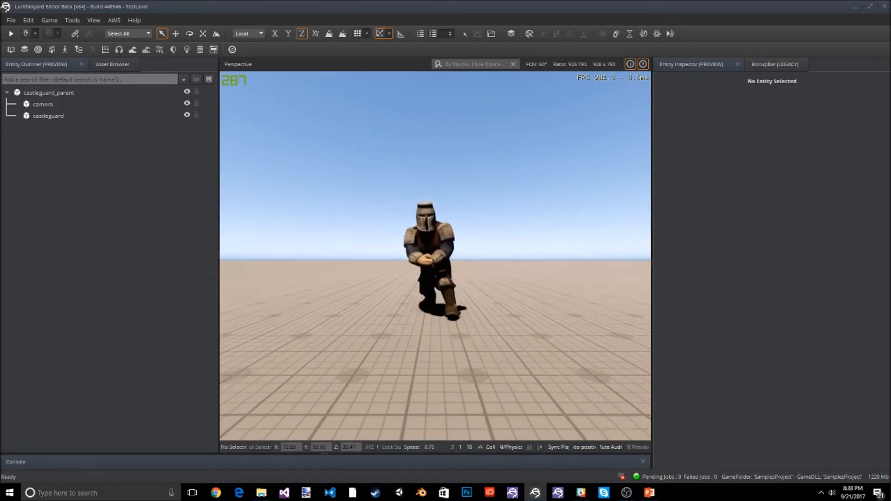
pyautogui.press('w')
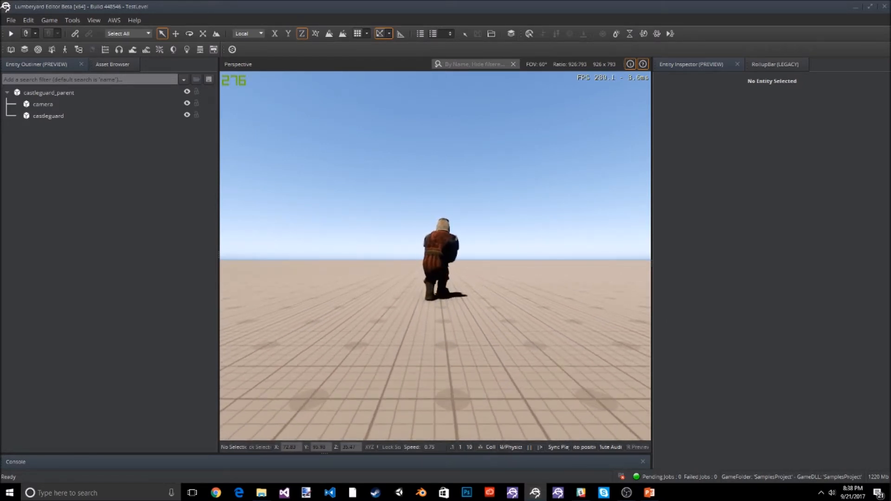
pyautogui.press('s')
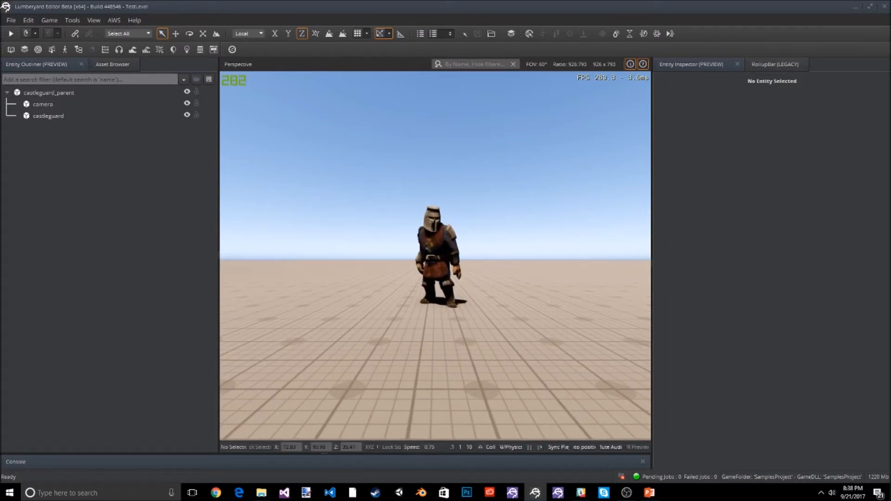
pyautogui.press('w')
pyautogui.press('s')
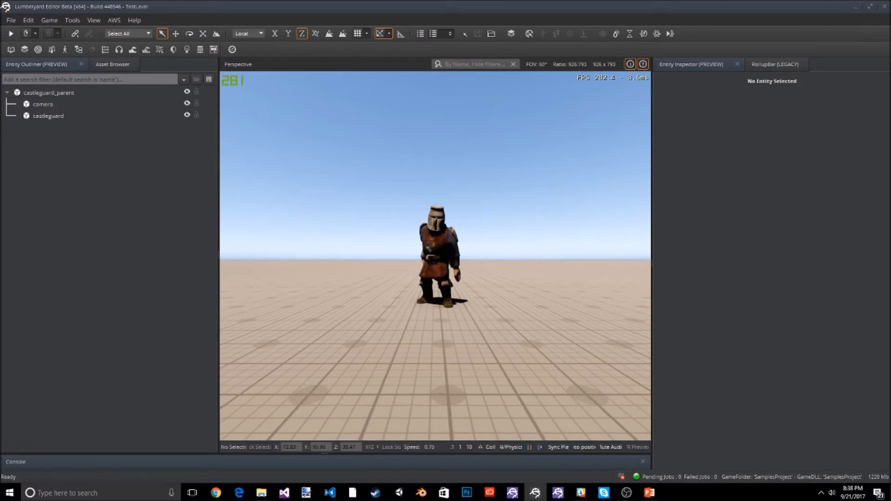
pyautogui.press('Escape')
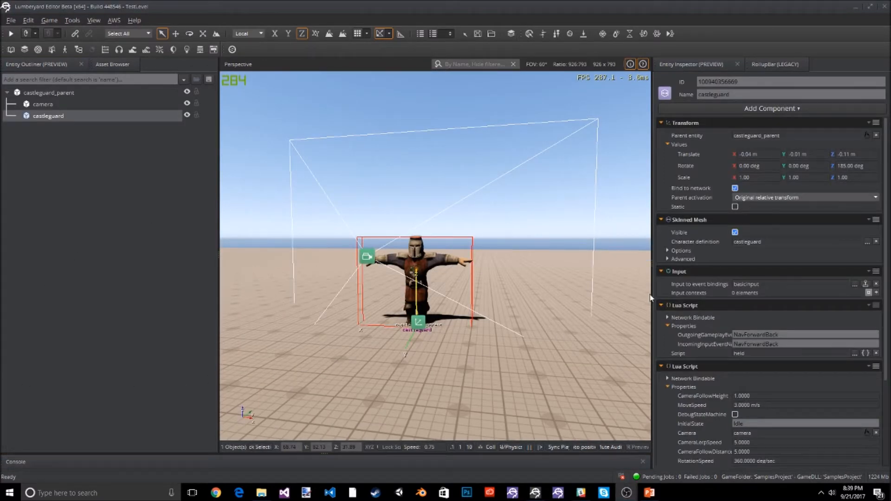
# Step: Add another Lua Script component to castleguard and assign held.lua from the StartingPointInput gem's input scripts
pyautogui.click(756, 109)
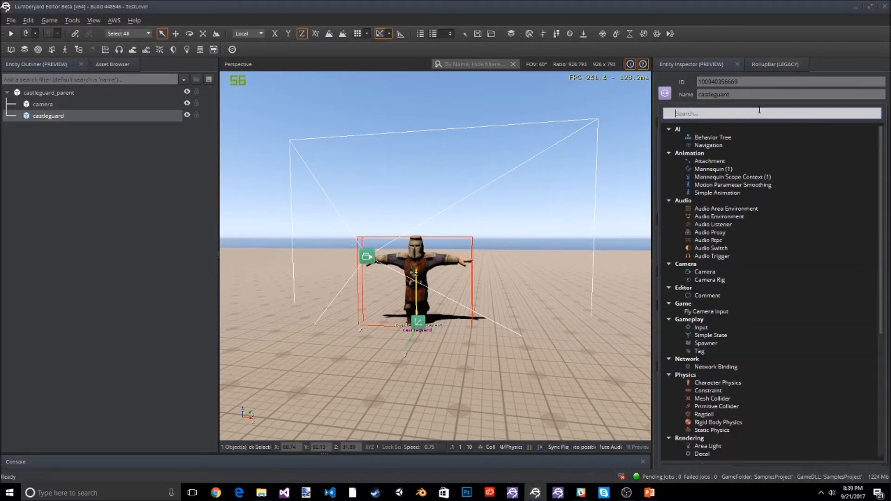
pyautogui.write('lu')
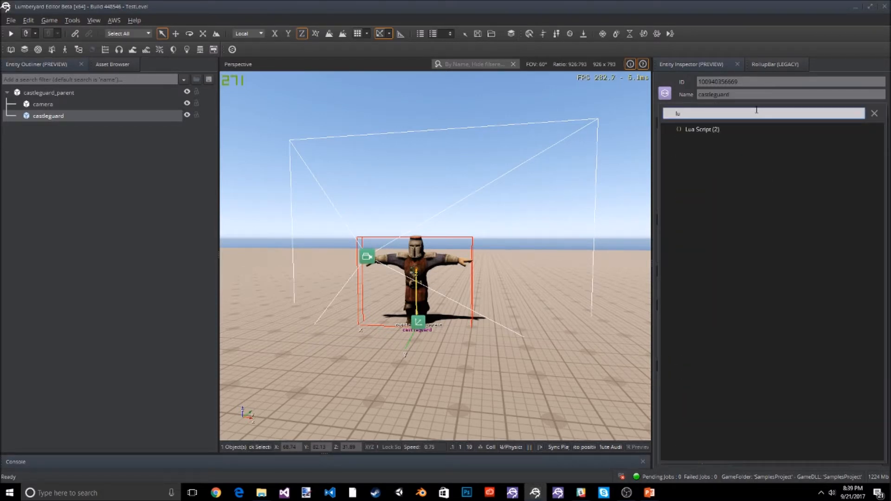
pyautogui.click(702, 130)
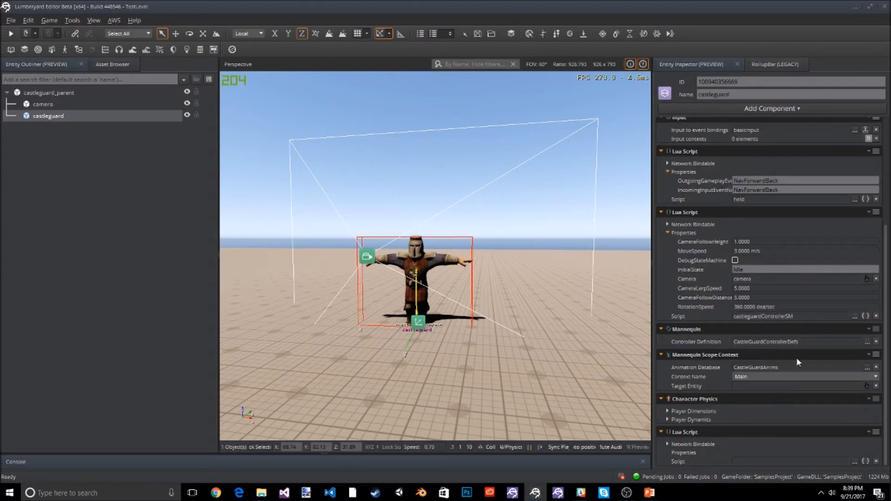
pyautogui.click(854, 461)
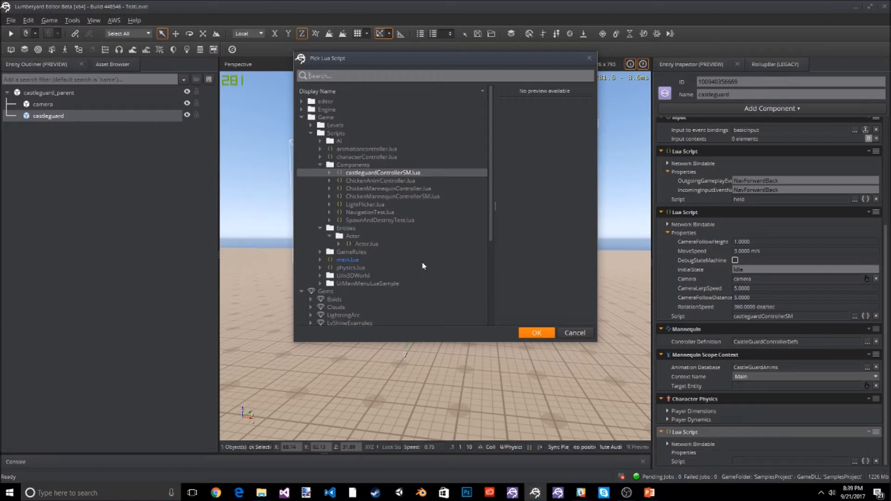
pyautogui.scroll(-5, 418, 274)
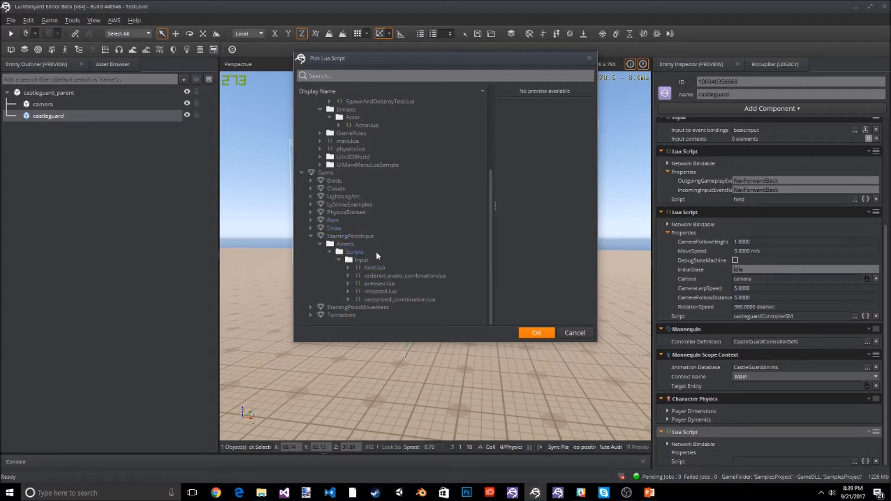
pyautogui.click(373, 269)
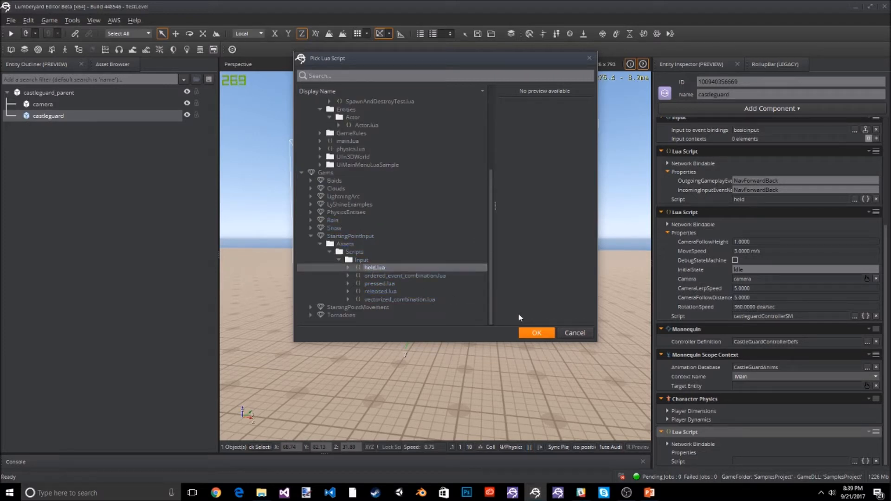
pyautogui.click(532, 332)
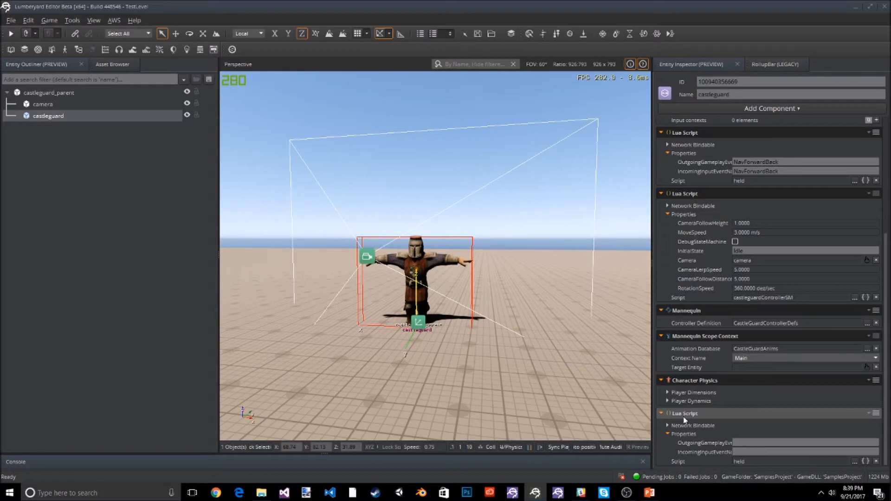
# Step: Set the incoming input event and outgoing gameplay event names of the new held script to NavLeftRight
pyautogui.click(767, 450)
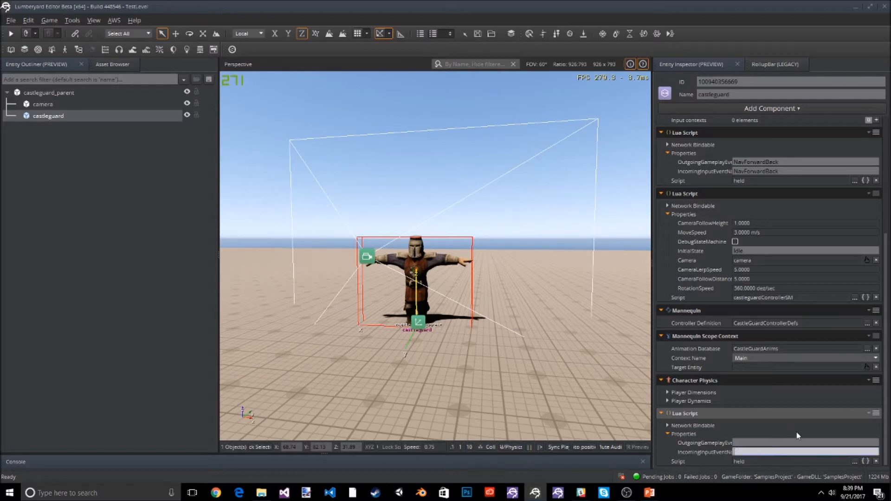
pyautogui.write('N')
pyautogui.hotkey('ctrl', 'a')
pyautogui.hotkey('ctrl', 'c')
pyautogui.click(752, 443)
pyautogui.hotkey('ctrl', 'v')
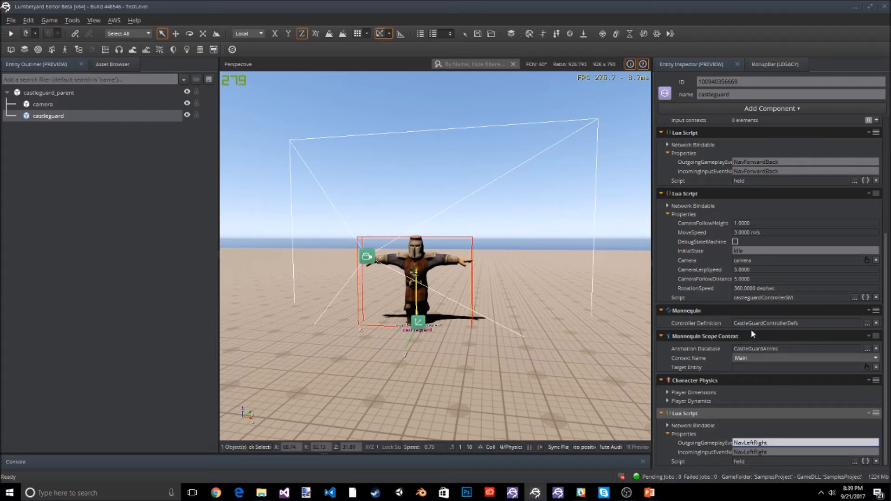
# Step: Examine the event generators of the NavLeftRight group in castleguard's basicinput bindings, and close the bindings editor
pyautogui.scroll(5, 751, 251)
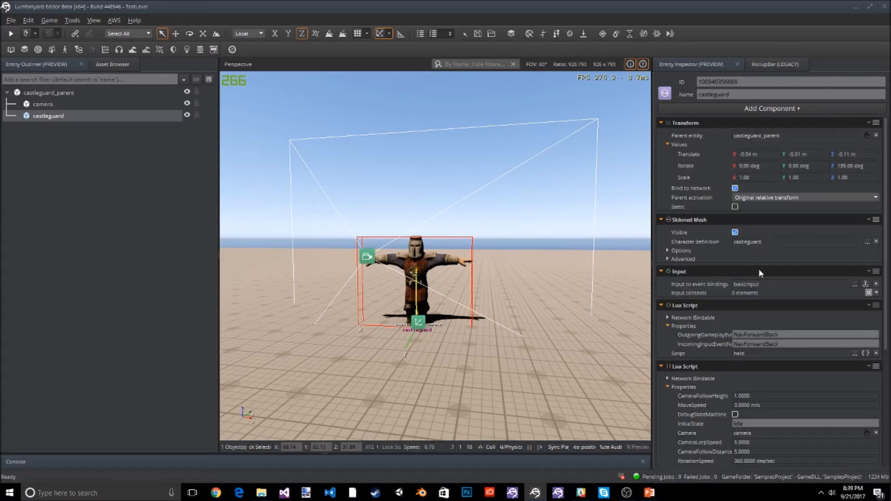
pyautogui.scroll(-5, 765, 274)
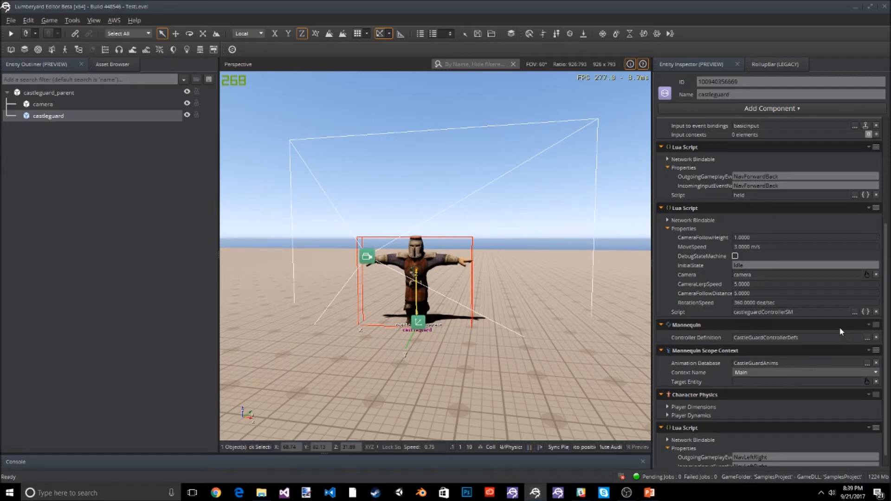
pyautogui.scroll(3, 849, 321)
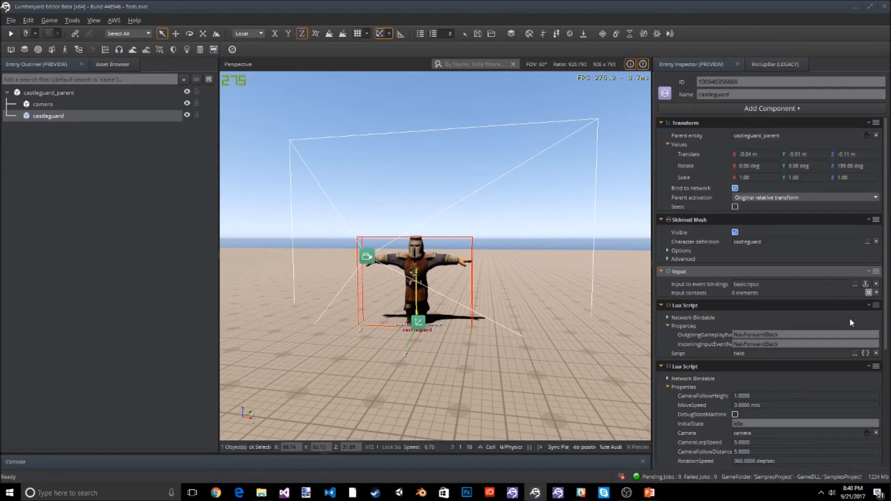
pyautogui.click(865, 284)
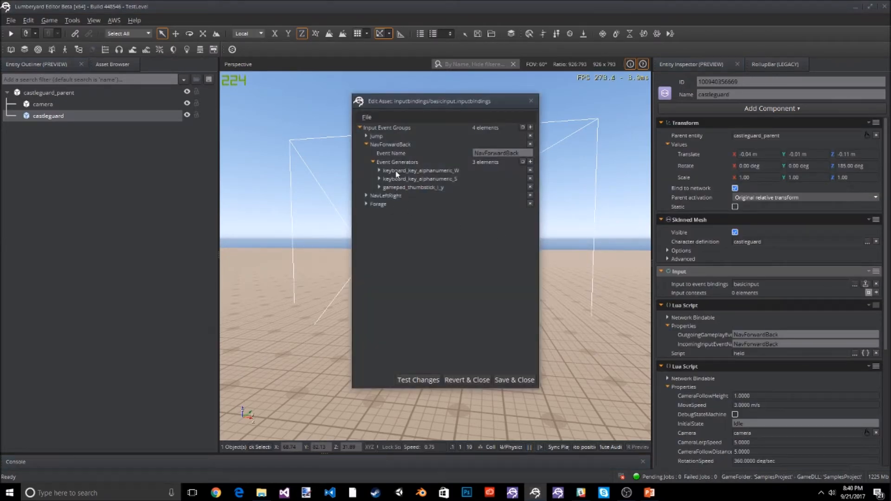
pyautogui.click(364, 144)
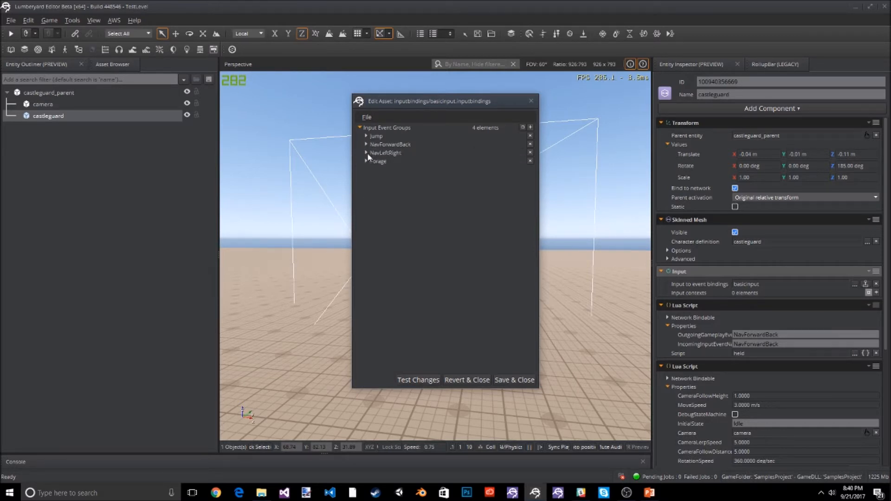
pyautogui.click(367, 154)
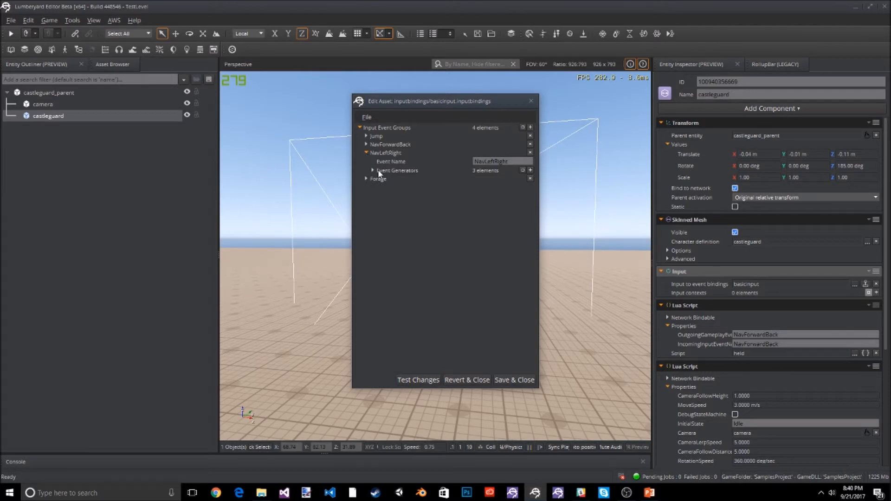
pyautogui.click(371, 170)
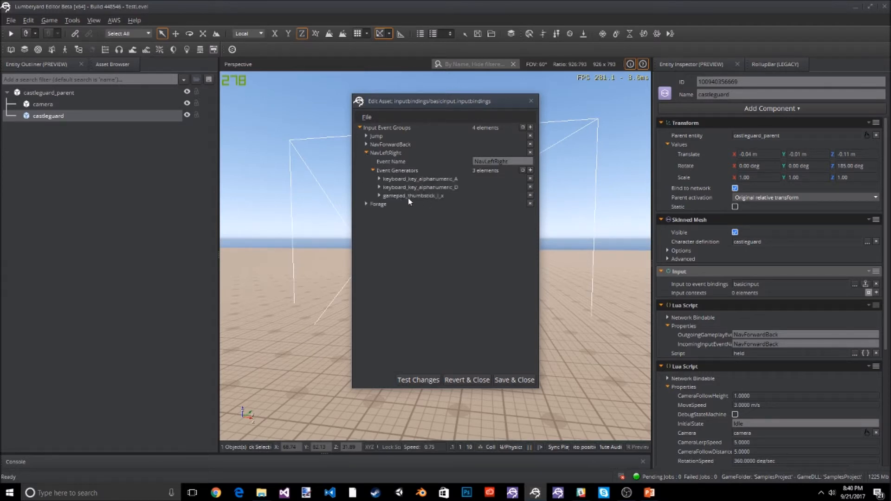
pyautogui.click(531, 100)
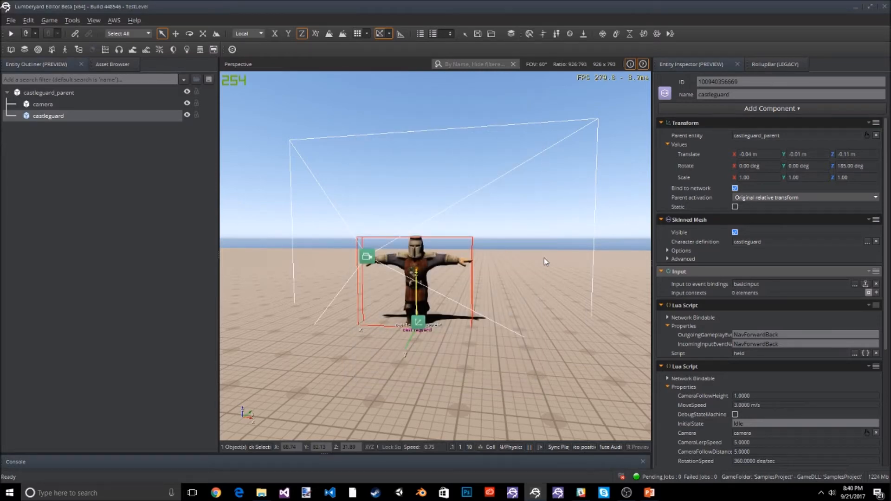
# Step: Test the castle guard's sideways and backward movement in game mode, and return to editing
pyautogui.hotkey('ctrl', 'g')
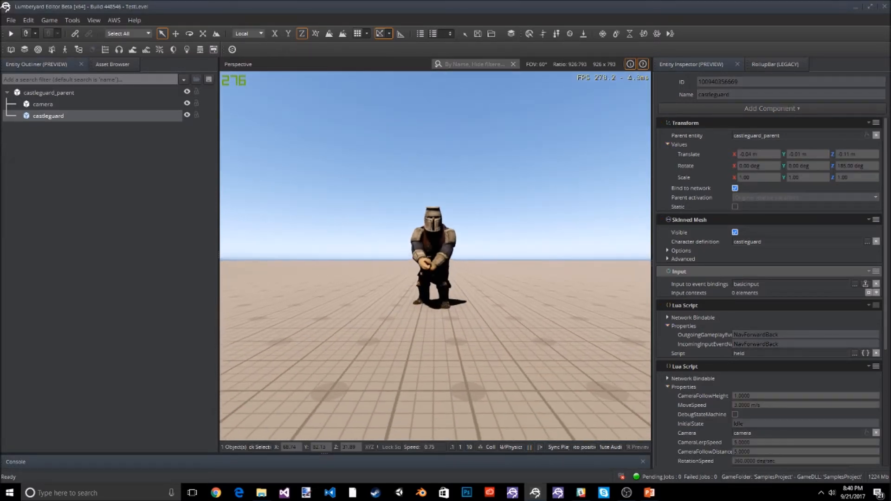
pyautogui.press('s')
pyautogui.press('a')
pyautogui.press('d')
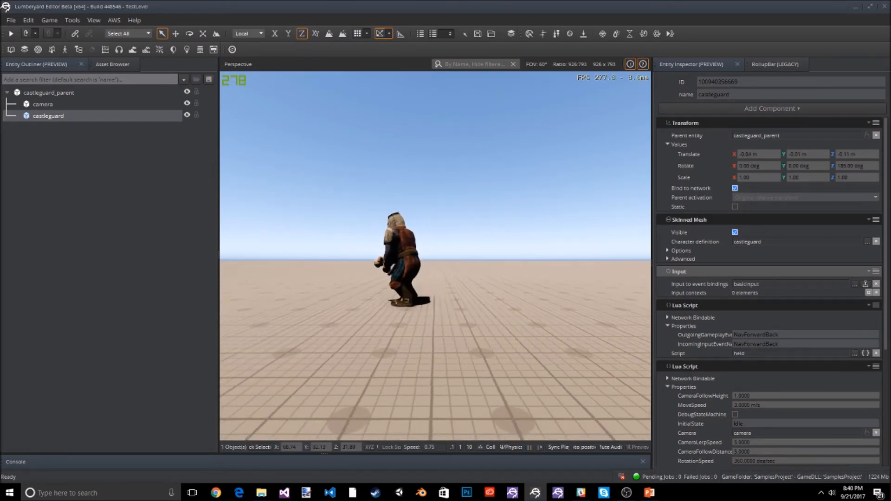
pyautogui.press('a')
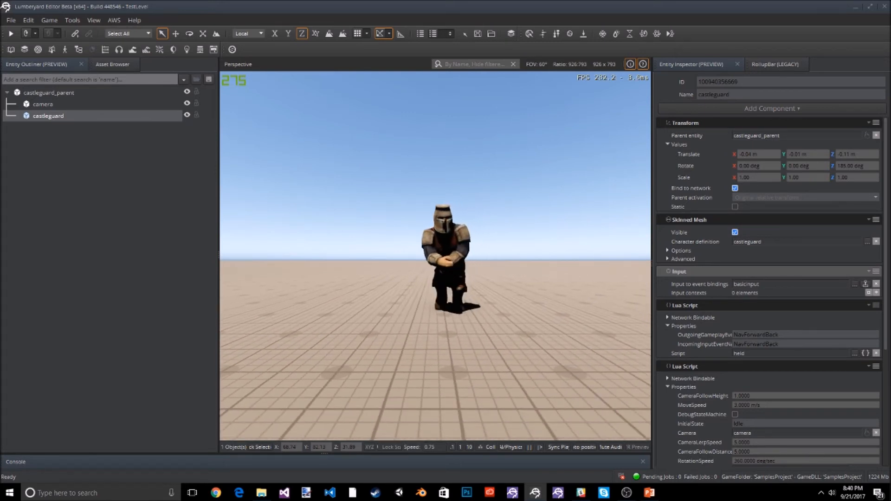
pyautogui.press('s')
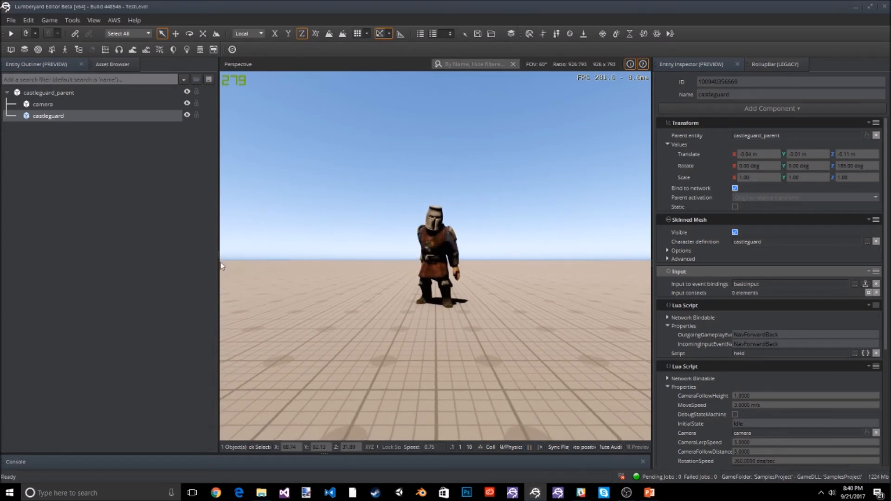
pyautogui.press('Escape')
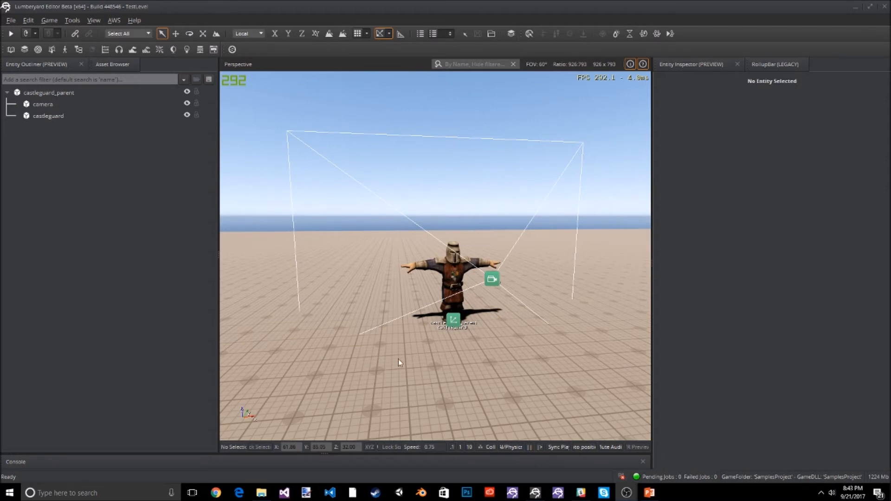
# Step: Raise the camera entity above the castle guard to a Z translation of about 2.56 m, and check the view in game mode
pyautogui.moveTo(530, 386); pyautogui.dragTo(377, 402, button='right')
pyautogui.press('d')
pyautogui.press('w')
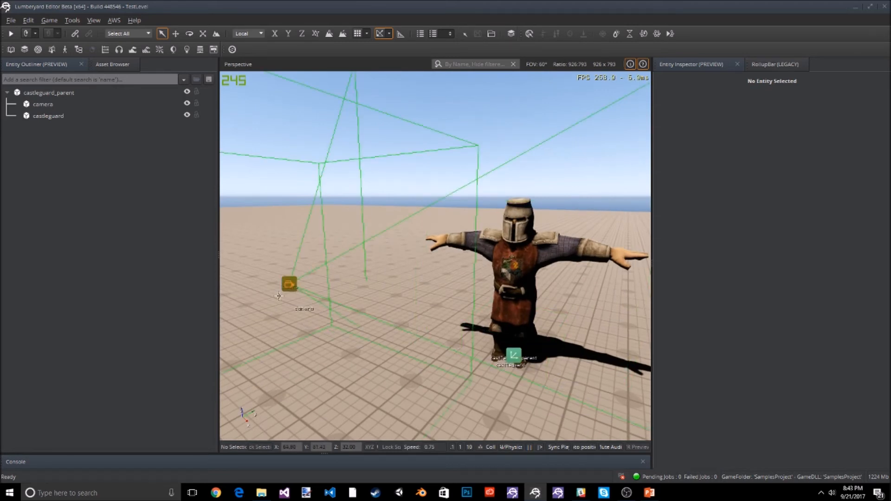
pyautogui.click(42, 104)
pyautogui.press('1')
pyautogui.moveTo(282, 227); pyautogui.dragTo(304, 67)
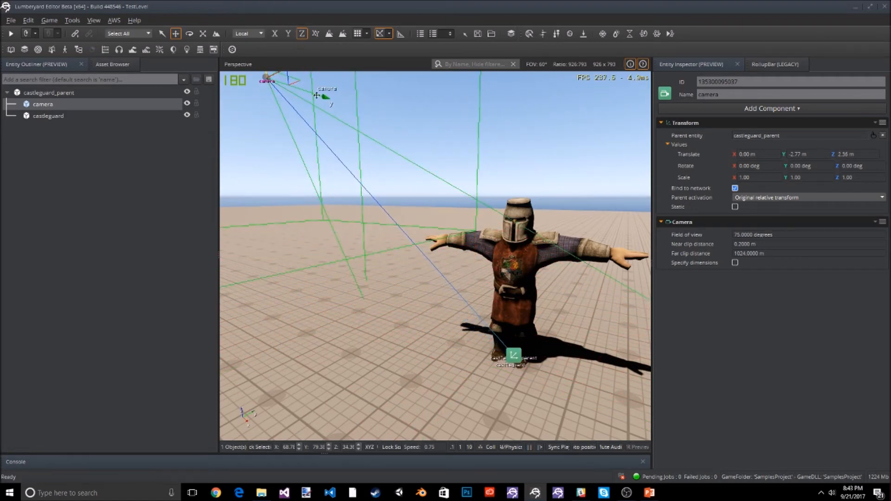
pyautogui.moveTo(380, 308); pyautogui.dragTo(464, 309, button='right')
pyautogui.press('s')
pyautogui.press('w')
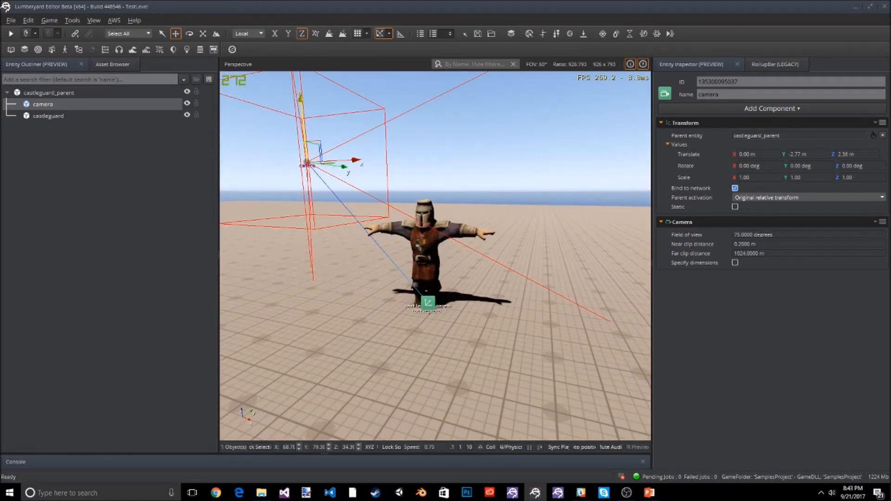
pyautogui.hotkey('ctrl', 'g')
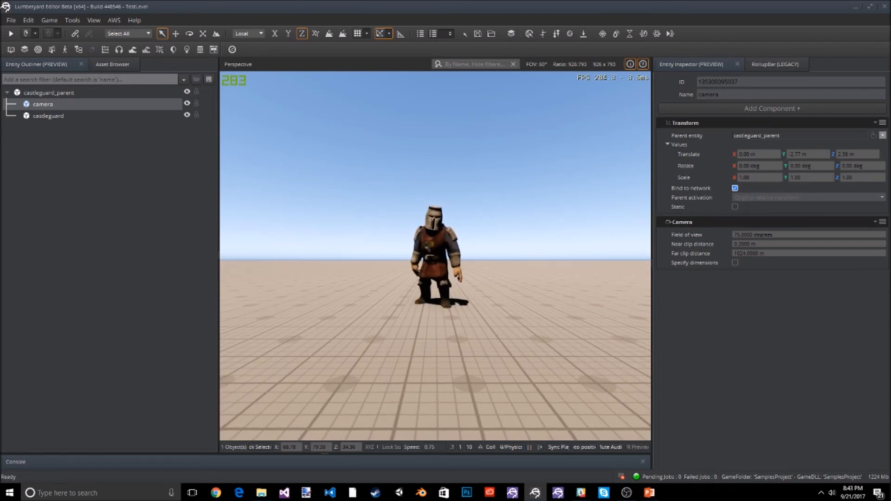
pyautogui.press('Escape')
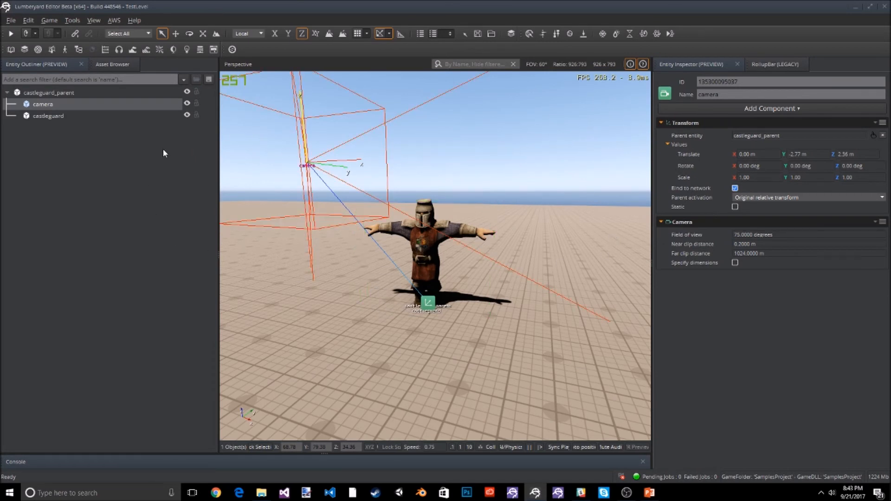
# Step: Set CameraFollowHeight to 5 in castleguard's castleguardControllerSM script properties
pyautogui.click(51, 115)
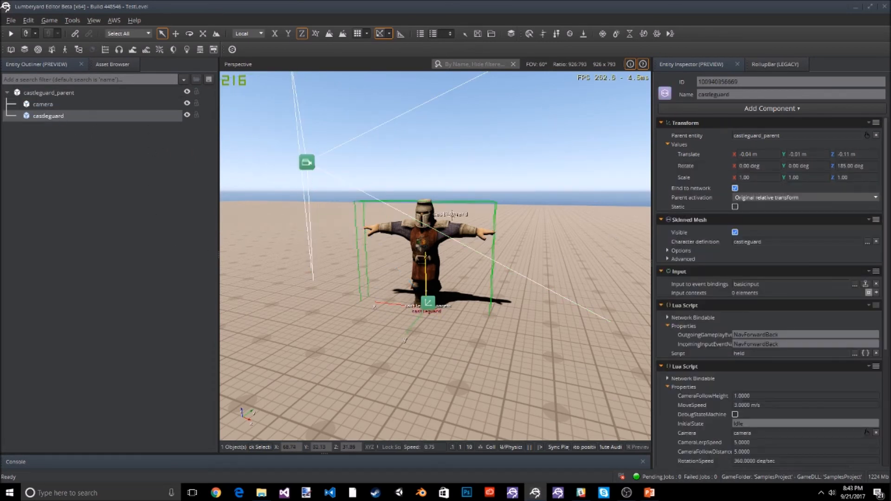
pyautogui.scroll(-5, 816, 318)
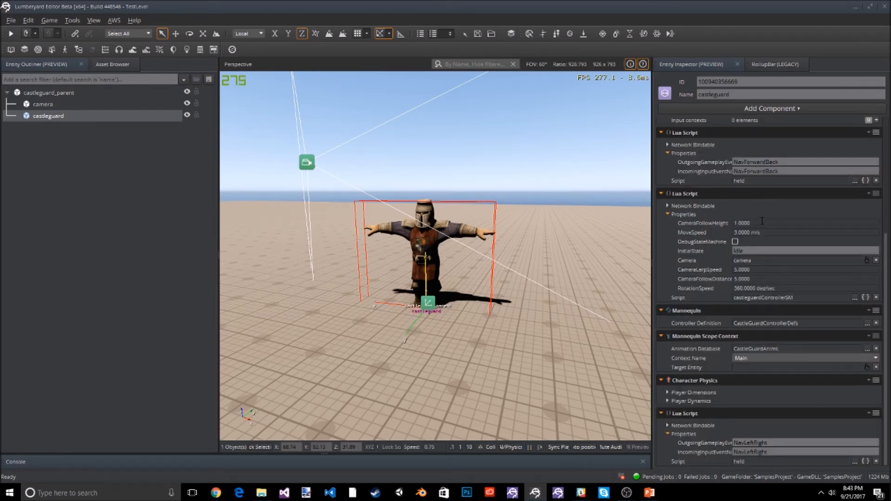
pyautogui.click(742, 222)
pyautogui.write('5.00')
pyautogui.press('Tab')
# Step: Check the follow camera's height in game mode while moving the castle guard, and return to editing
pyautogui.hotkey('ctrl', 'g')
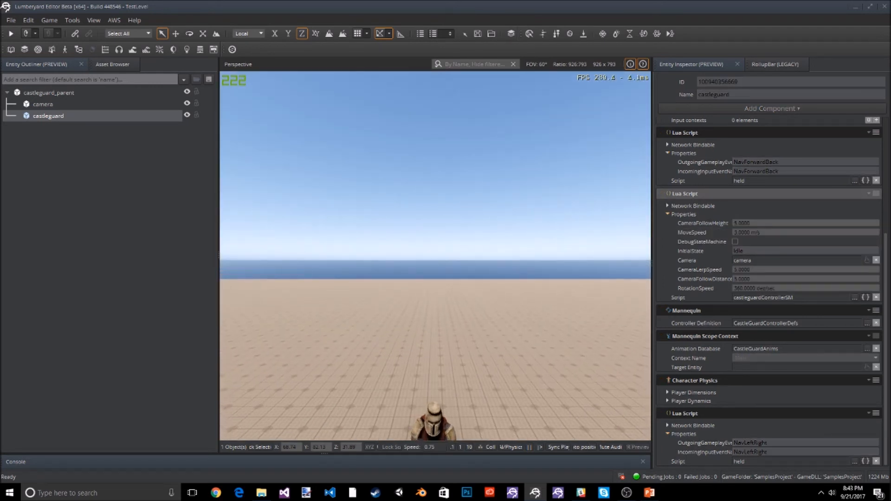
pyautogui.press('a')
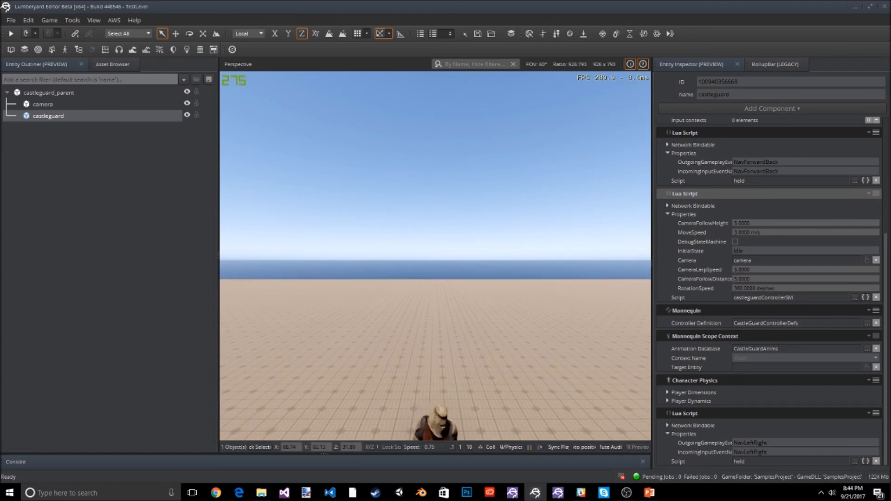
pyautogui.press('Escape')
# Step: Tilt the camera entity down towards the castle guard to an X rotation of 320 degrees, and check the view in game mode
pyautogui.scroll(-3, 520, 236)
pyautogui.moveTo(521, 235); pyautogui.dragTo(422, 207, button='right')
pyautogui.click(43, 104)
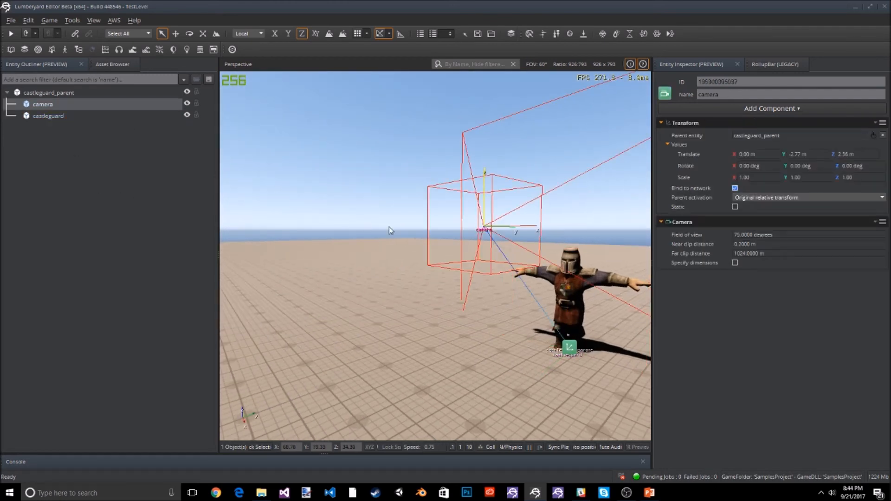
pyautogui.press('2')
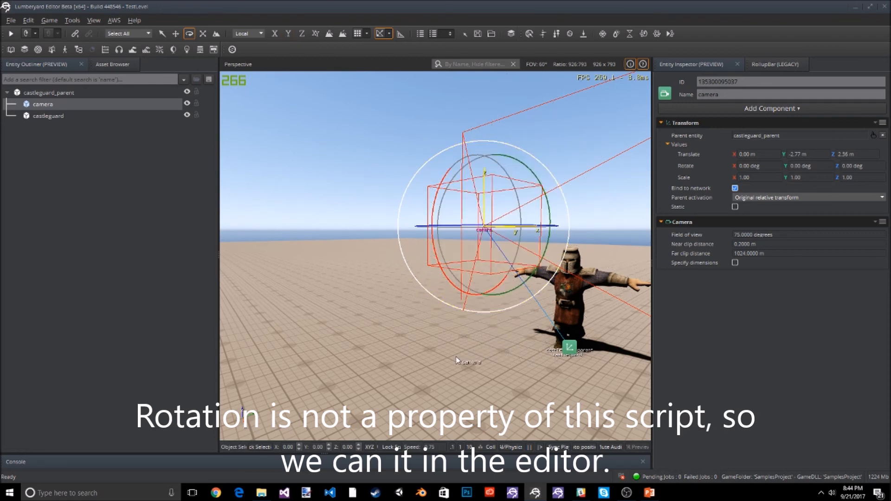
pyautogui.moveTo(420, 347); pyautogui.dragTo(428, 331, button='right')
pyautogui.moveTo(432, 291); pyautogui.dragTo(439, 256)
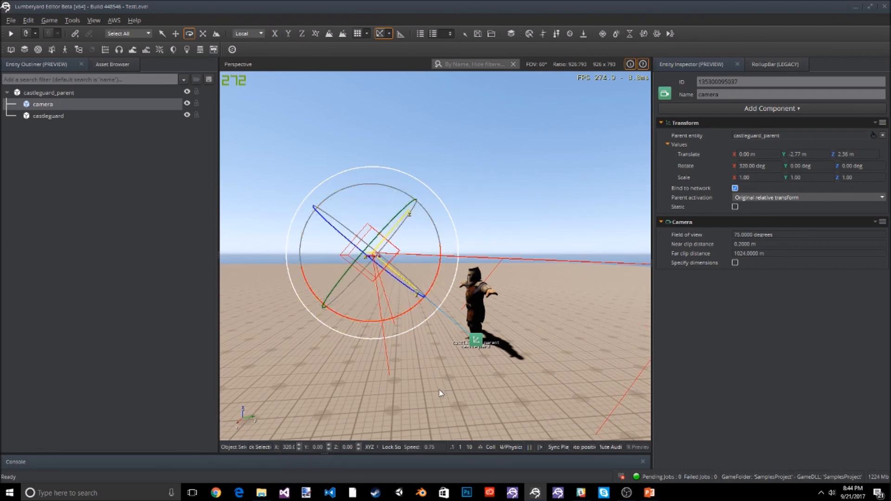
pyautogui.hotkey('ctrl', 'g')
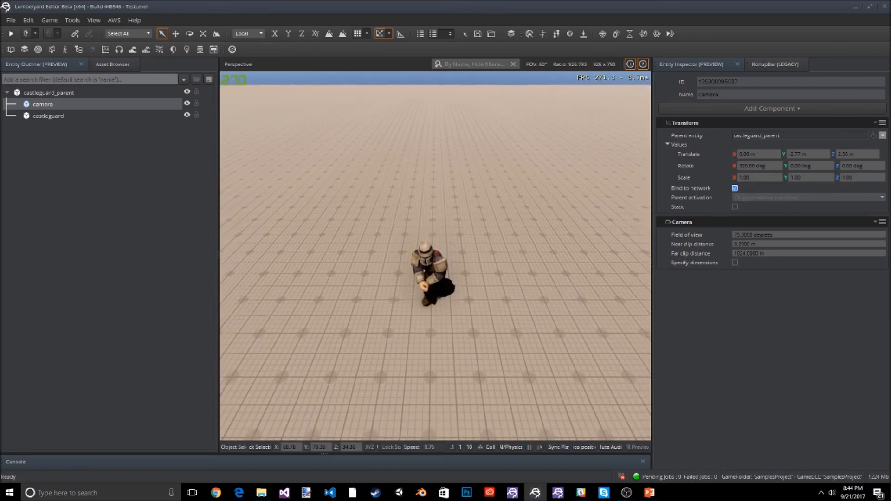
pyautogui.press('Escape')
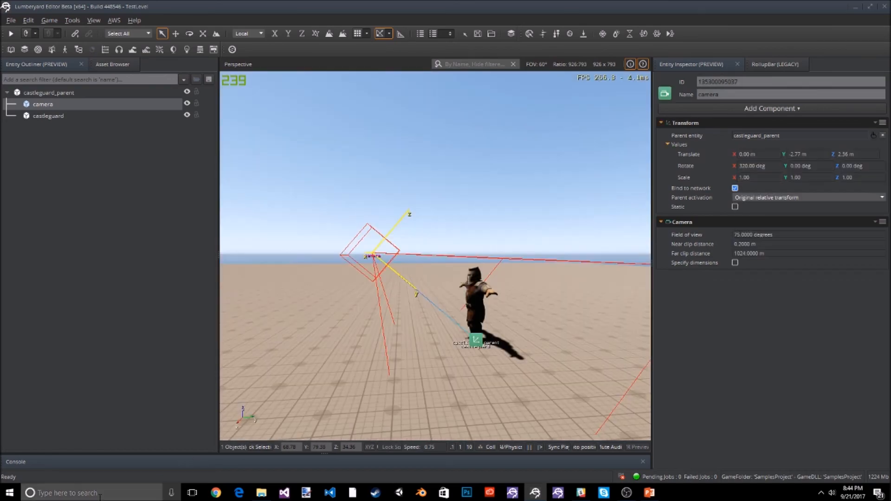